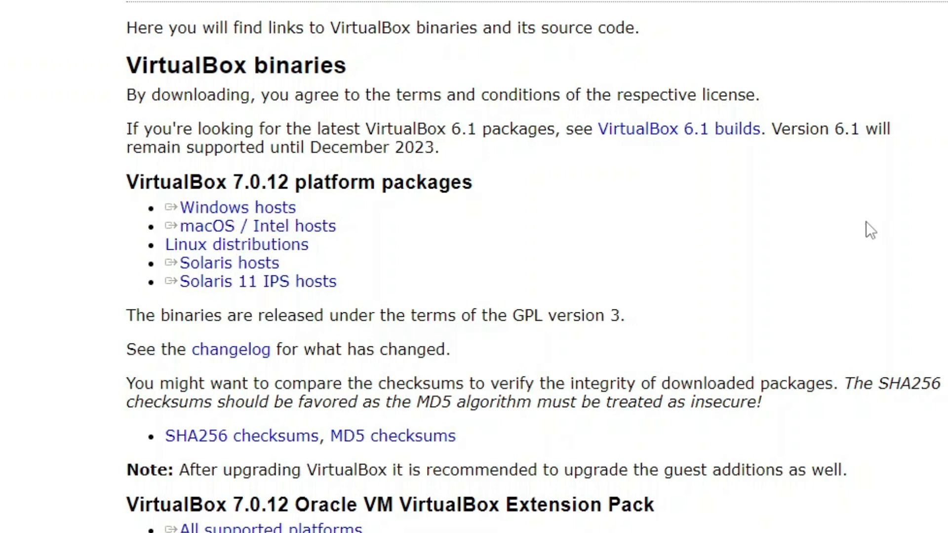
Step: Download the VirtualBox 7.0.12 Windows-hosts installer and run VirtualBox-7.0.12-159484-Win.exe from Téléchargements
{"action": "left_click", "coordinate": [249, 208]}
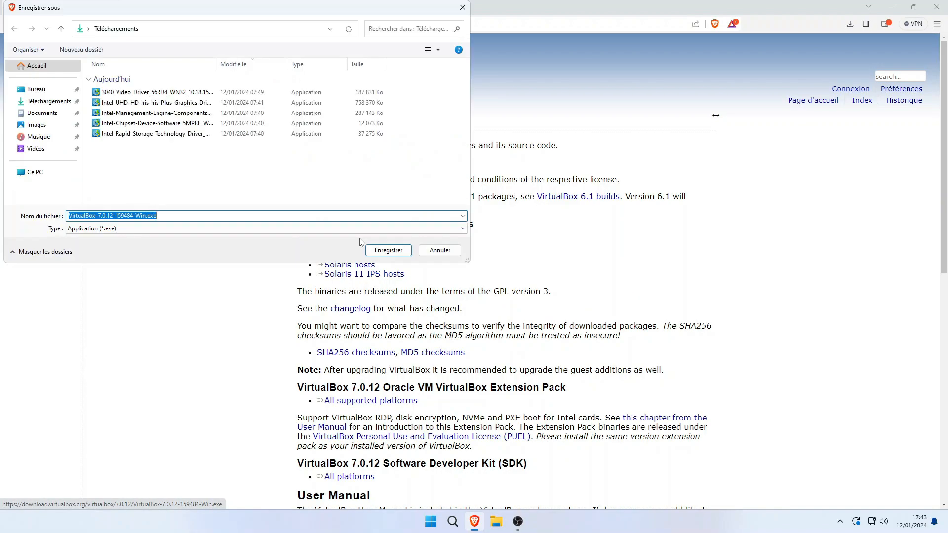
{"action": "left_click", "coordinate": [389, 250]}
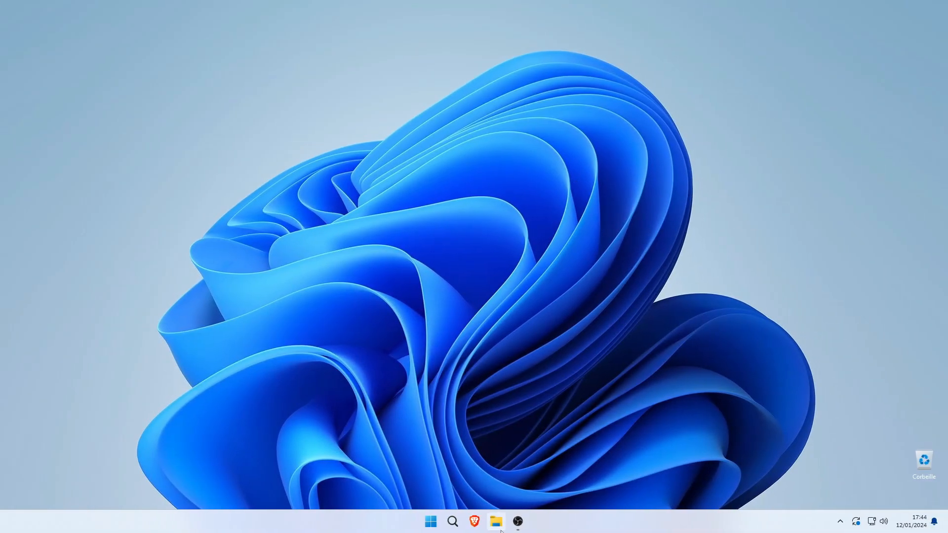
{"action": "left_click", "coordinate": [496, 523]}
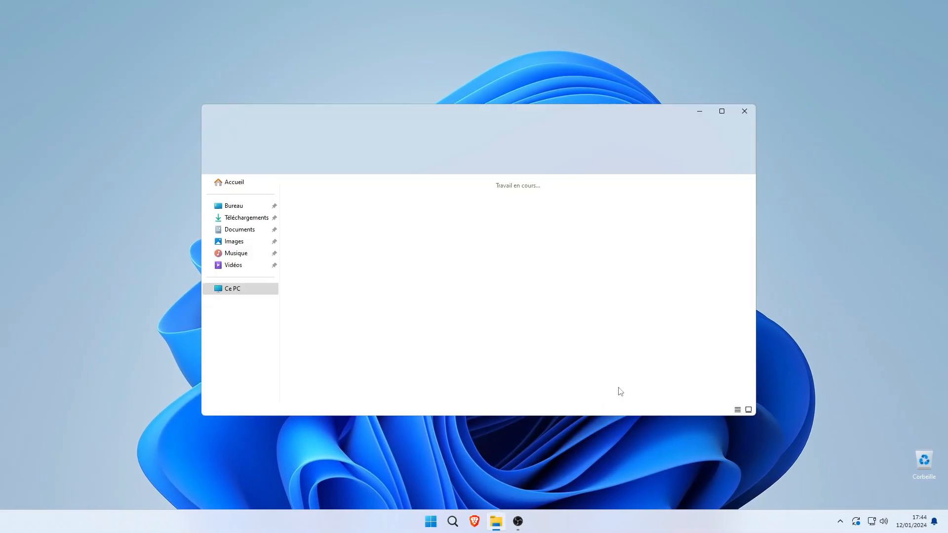
{"action": "left_click", "coordinate": [232, 217]}
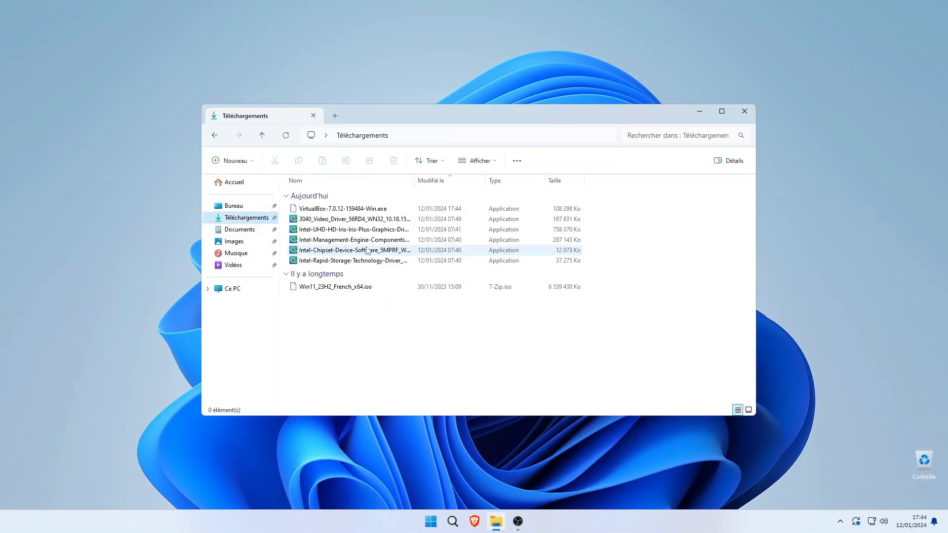
{"action": "double_click", "coordinate": [346, 209]}
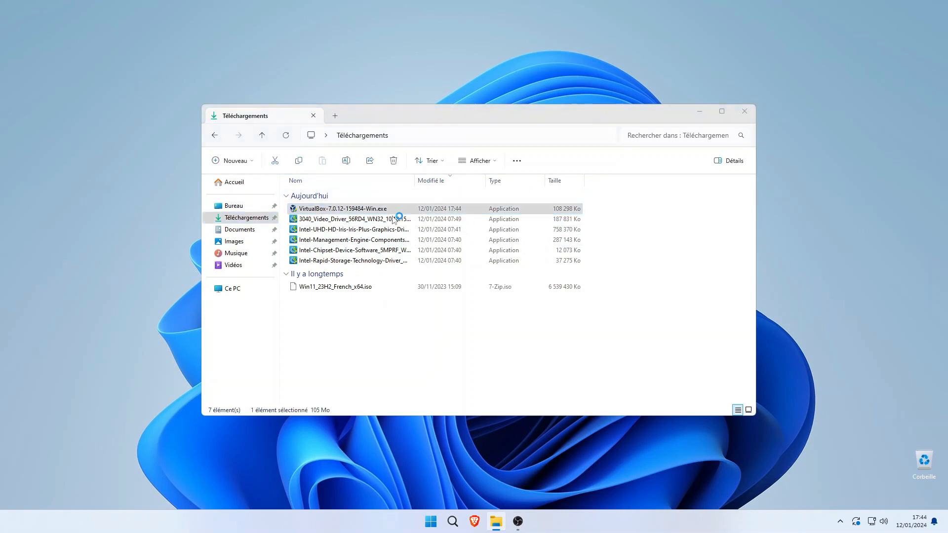
{"action": "left_click", "coordinate": [744, 111]}
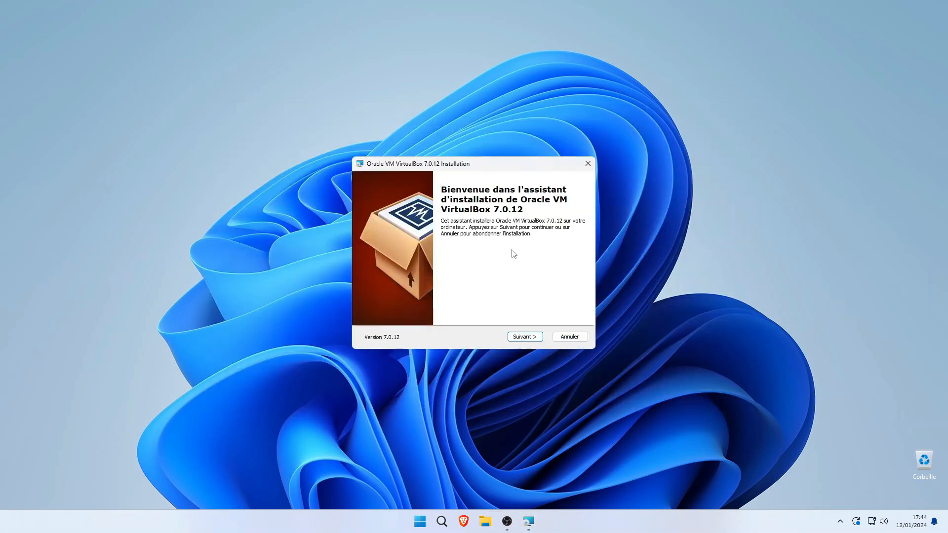
Step: Run the VirtualBox 7.0.12 setup with default features, accepting the network-reset and missing-Python warnings
{"action": "left_click", "coordinate": [517, 339]}
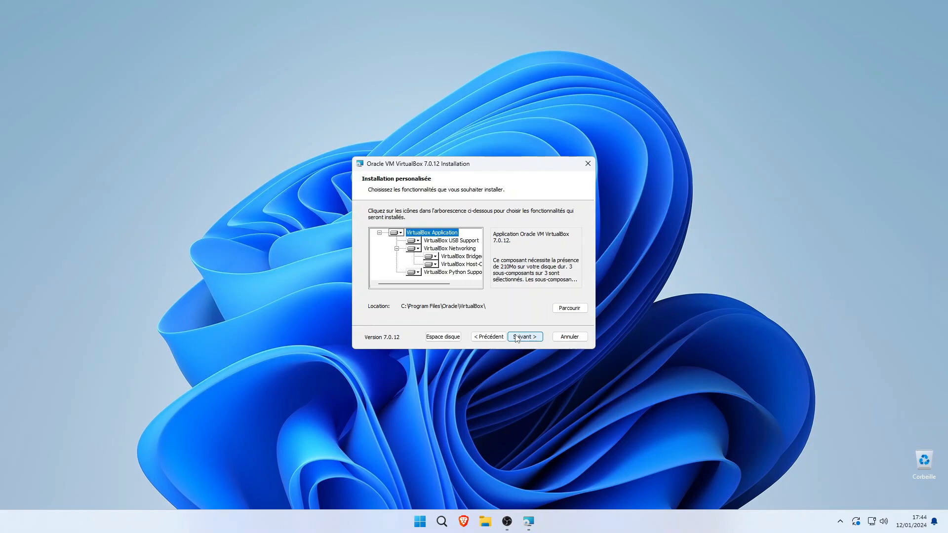
{"action": "left_click", "coordinate": [523, 338]}
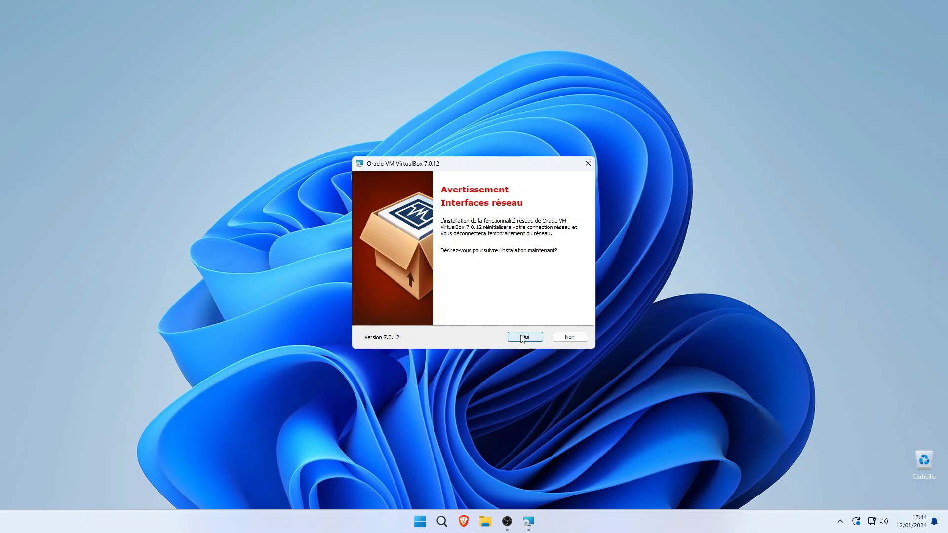
{"action": "left_click", "coordinate": [524, 337]}
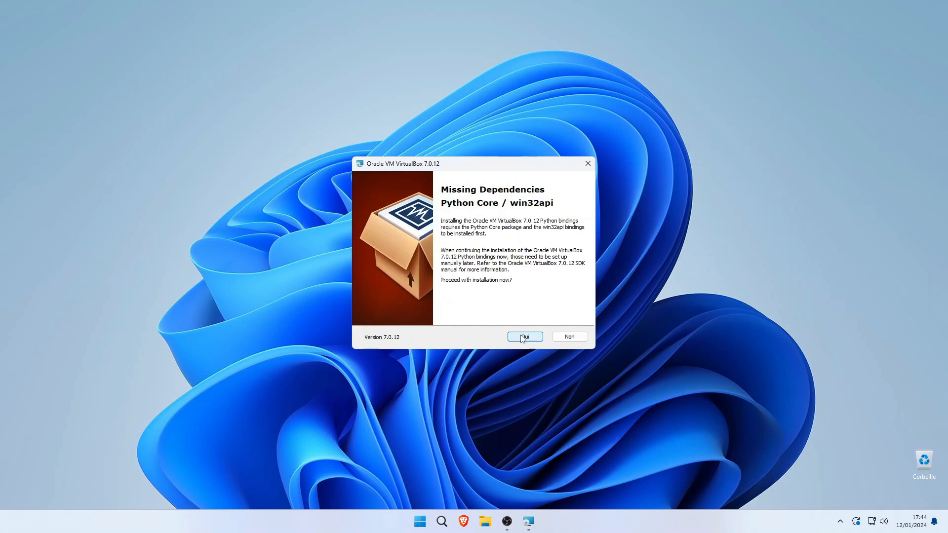
{"action": "left_click", "coordinate": [523, 337]}
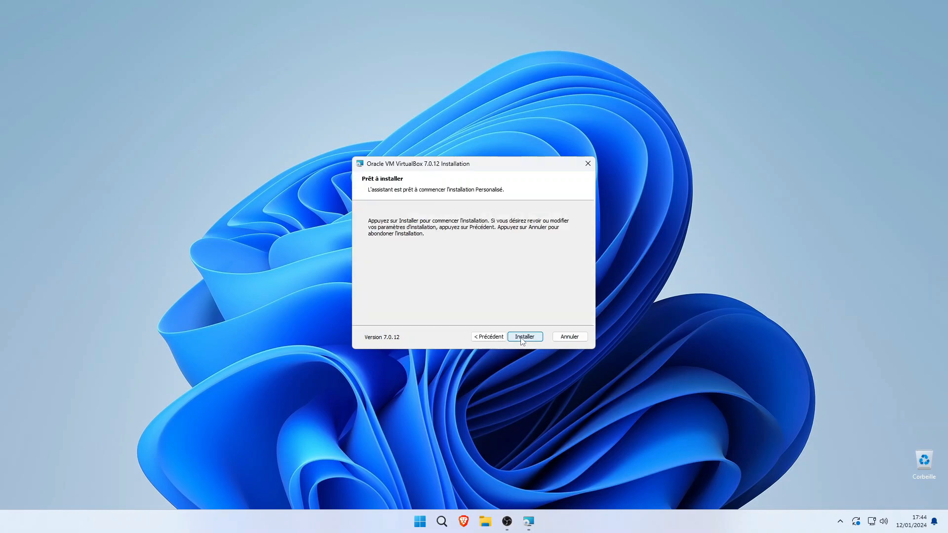
{"action": "left_click", "coordinate": [522, 339]}
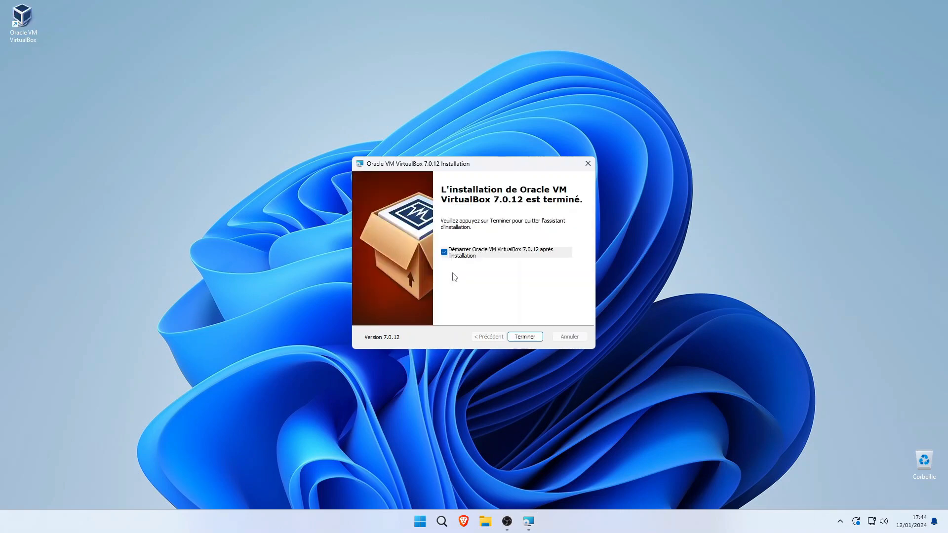
Step: Finish the VirtualBox 7.0.12 installer, let the empty manager launch, then close it
{"action": "left_click", "coordinate": [532, 337]}
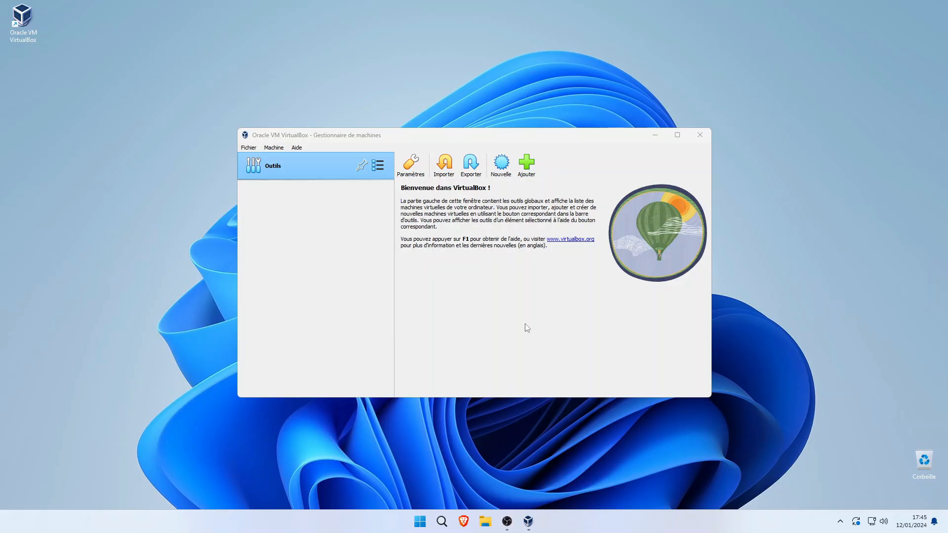
{"action": "left_click", "coordinate": [700, 135]}
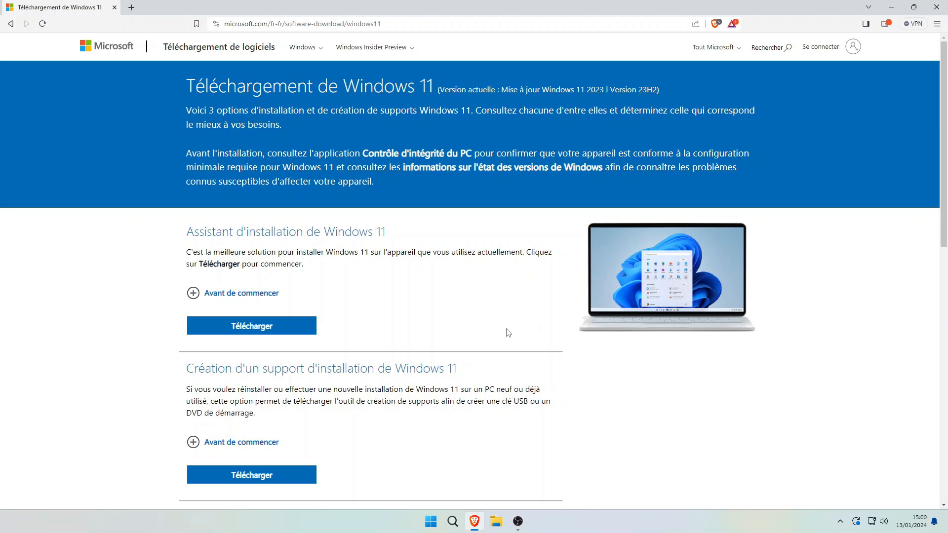
Step: Request the Windows 11 (multi-edition ISO) download on Microsoft's page
{"action": "scroll", "coordinate": [508, 332], "scroll_direction": "down", "scroll_amount": 5}
{"action": "left_click", "coordinate": [344, 343]}
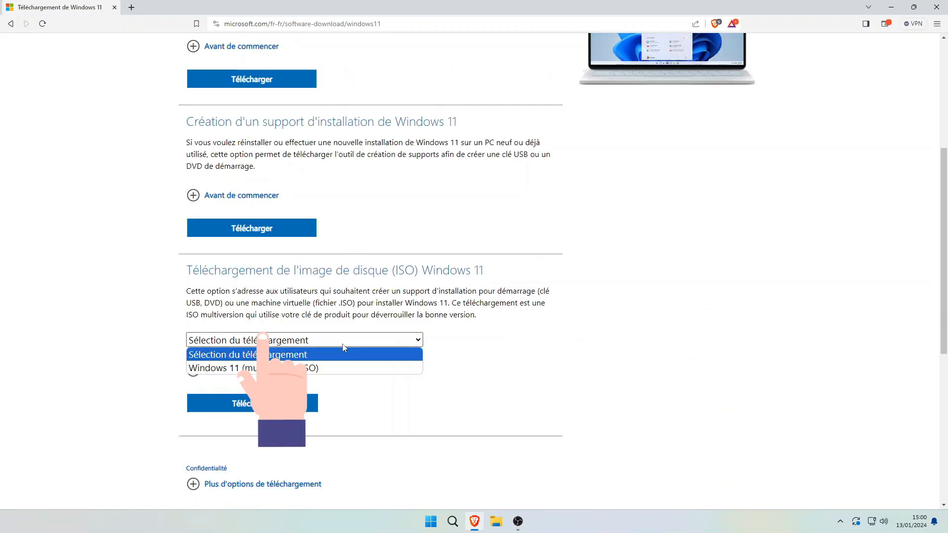
{"action": "left_click", "coordinate": [339, 368]}
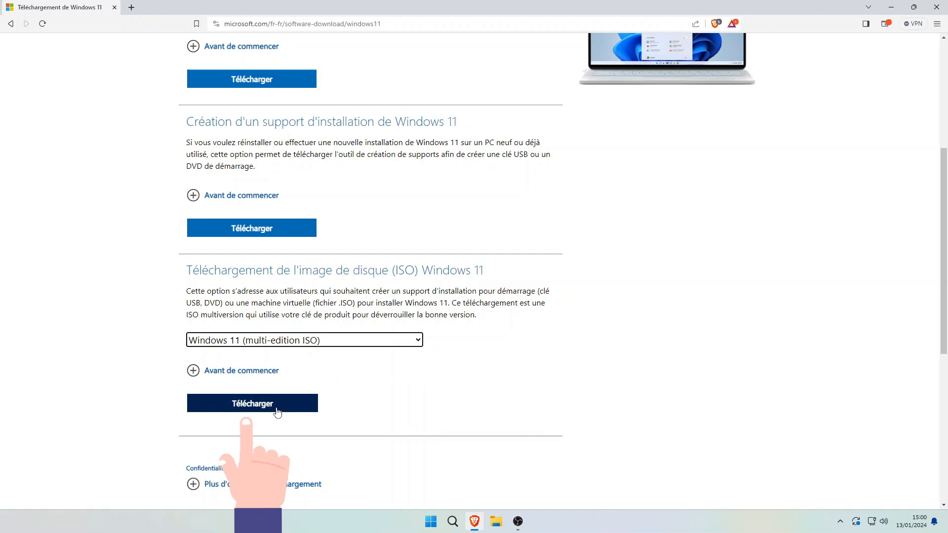
{"action": "left_click", "coordinate": [278, 412]}
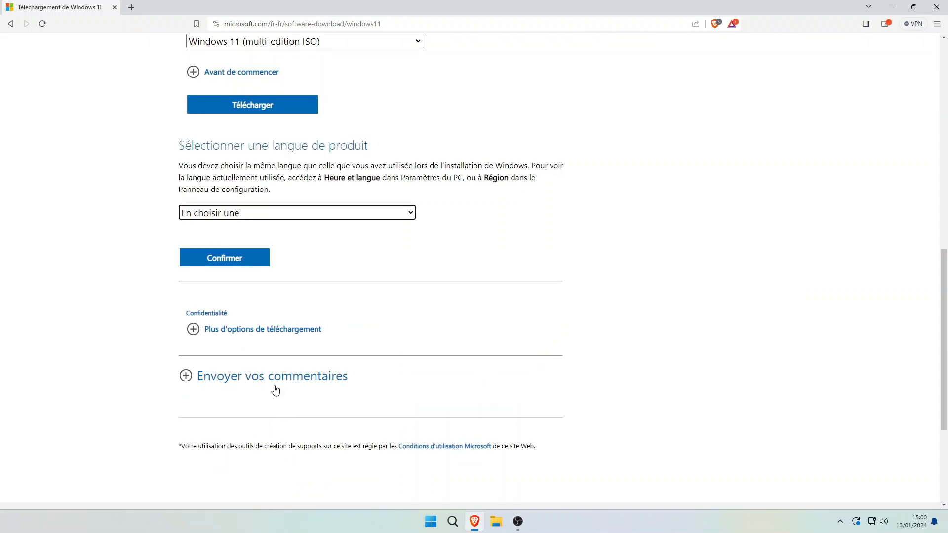
Step: Choose Français as the language and save the 64-bit Windows 11 ISO to downloads
{"action": "left_click", "coordinate": [303, 211]}
{"action": "left_click", "coordinate": [254, 429]}
{"action": "left_click", "coordinate": [225, 257]}
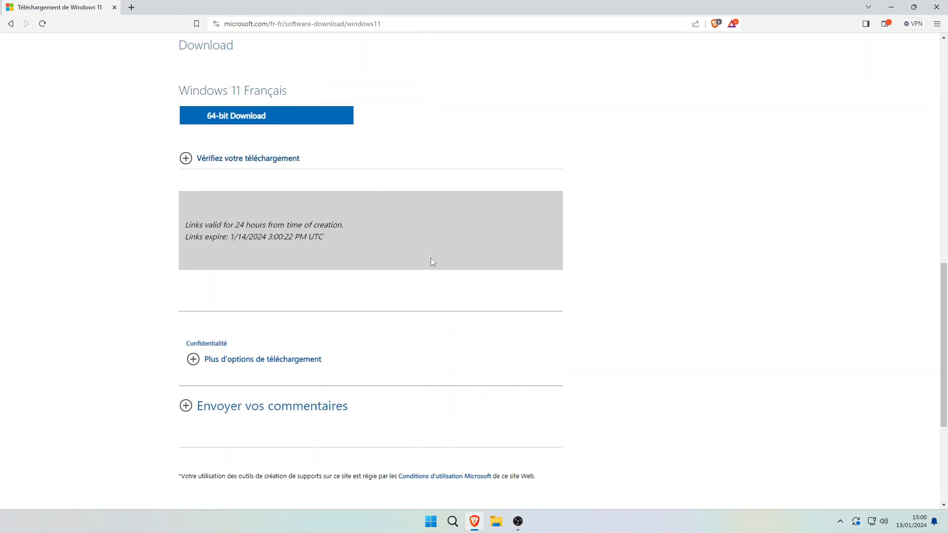
{"action": "left_click", "coordinate": [242, 116]}
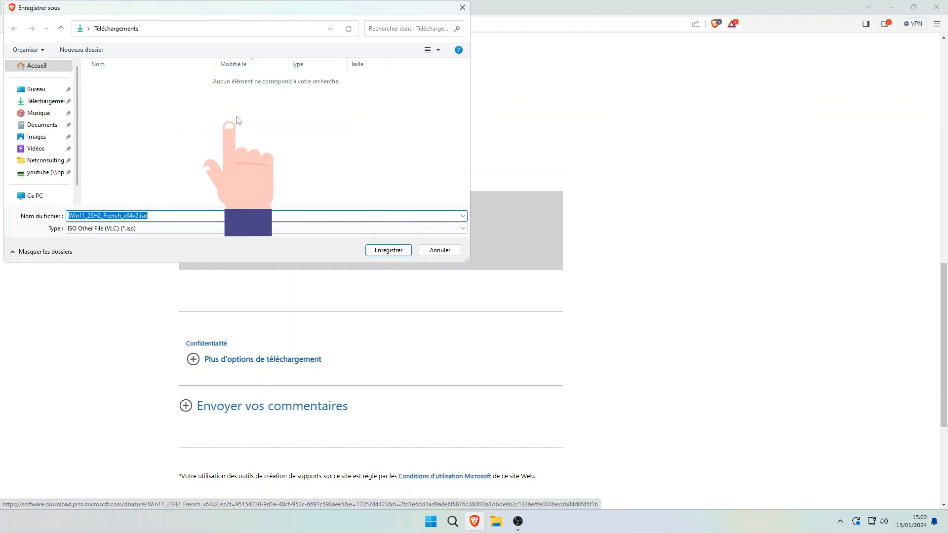
{"action": "left_click", "coordinate": [400, 252]}
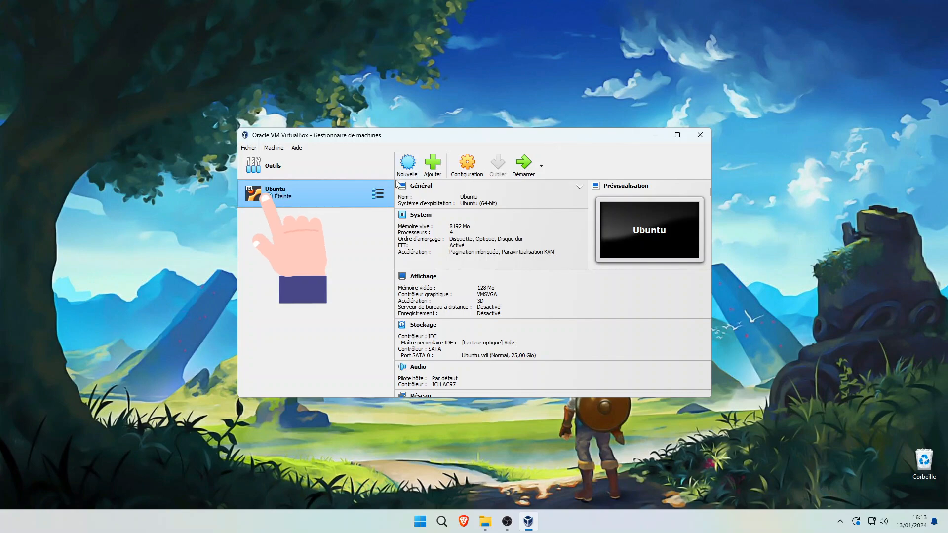
Step: Start a new VM named Windows11 using the Win11_23H2_French_x64v2.iso image
{"action": "left_click", "coordinate": [404, 168]}
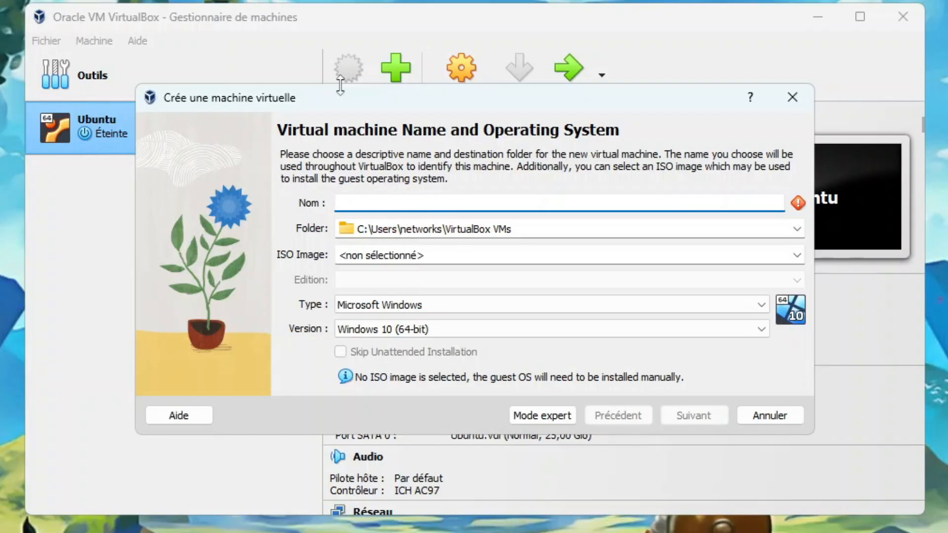
{"action": "type", "text": "Windows"}
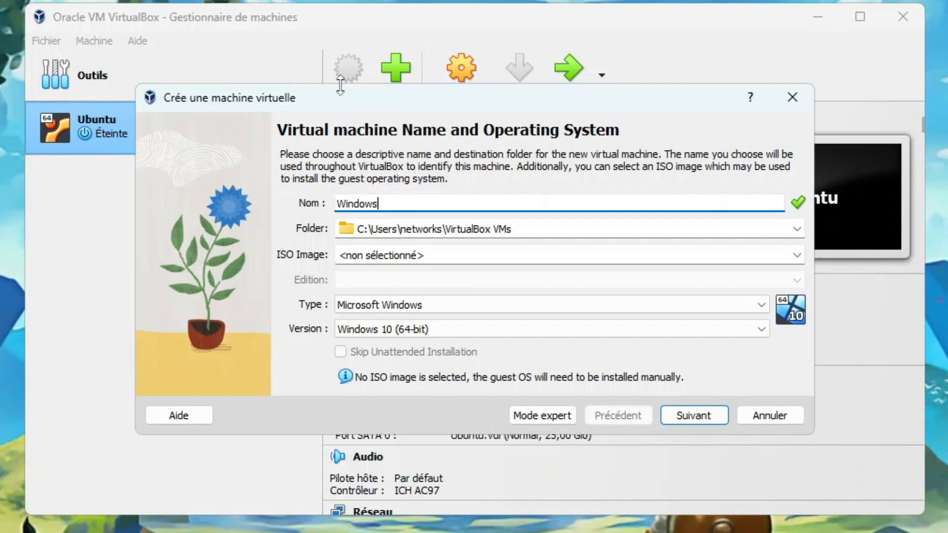
{"action": "type", "text": "11"}
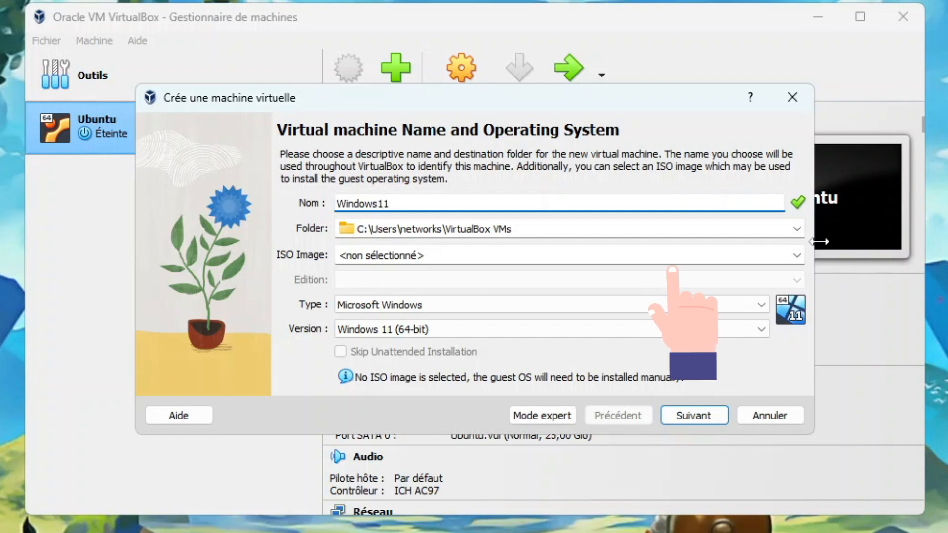
{"action": "left_click", "coordinate": [797, 255]}
{"action": "left_click", "coordinate": [611, 282]}
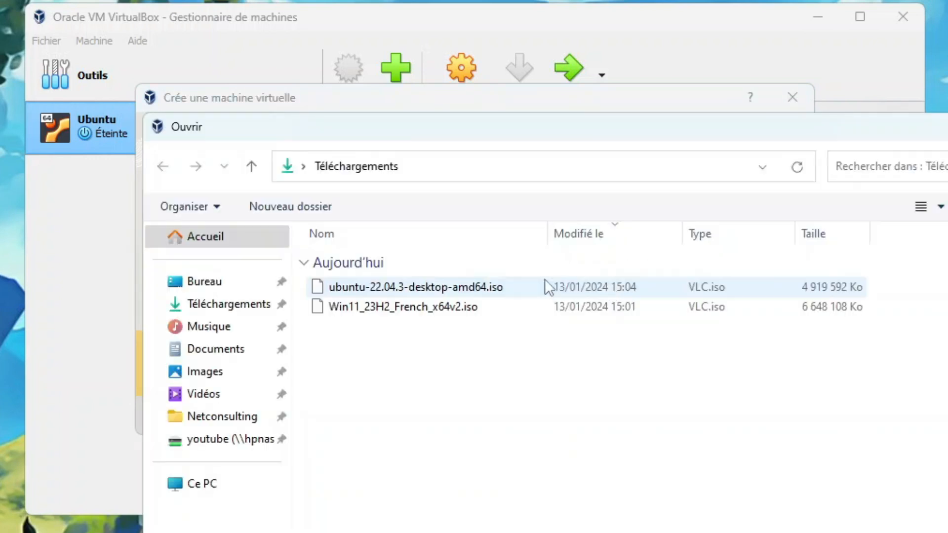
{"action": "double_click", "coordinate": [383, 307]}
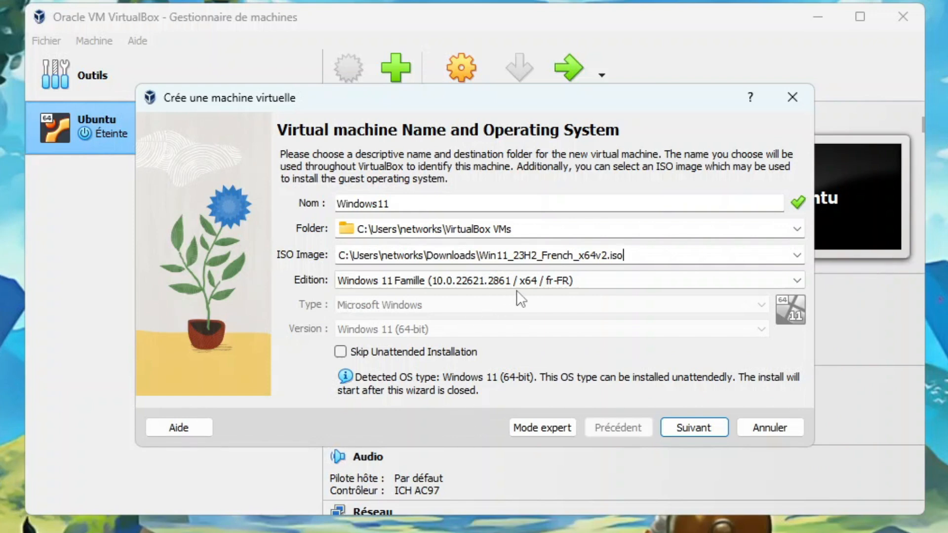
Step: Choose the Windows 11 Professionnel edition and skip unattended installation
{"action": "left_click", "coordinate": [529, 280]}
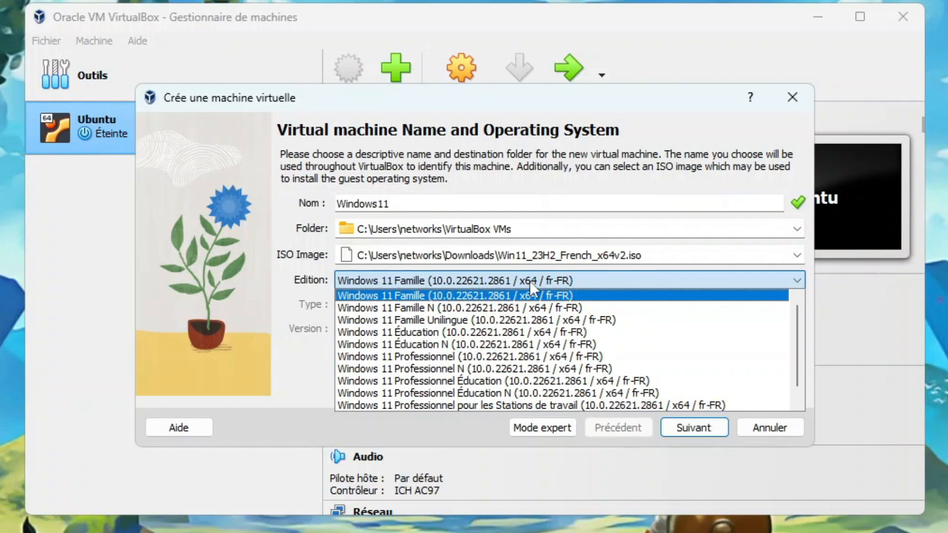
{"action": "scroll", "coordinate": [581, 362], "scroll_direction": "down", "scroll_amount": 1}
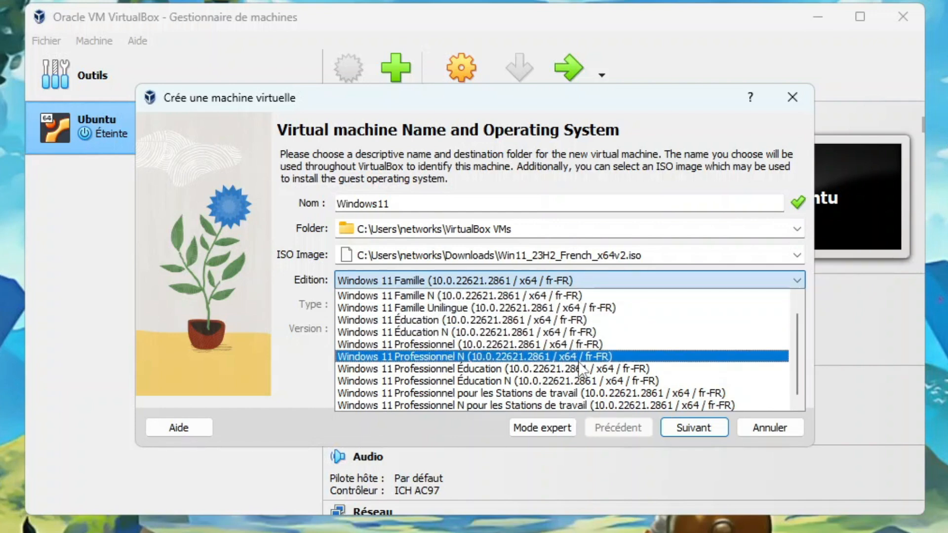
{"action": "left_click", "coordinate": [586, 345]}
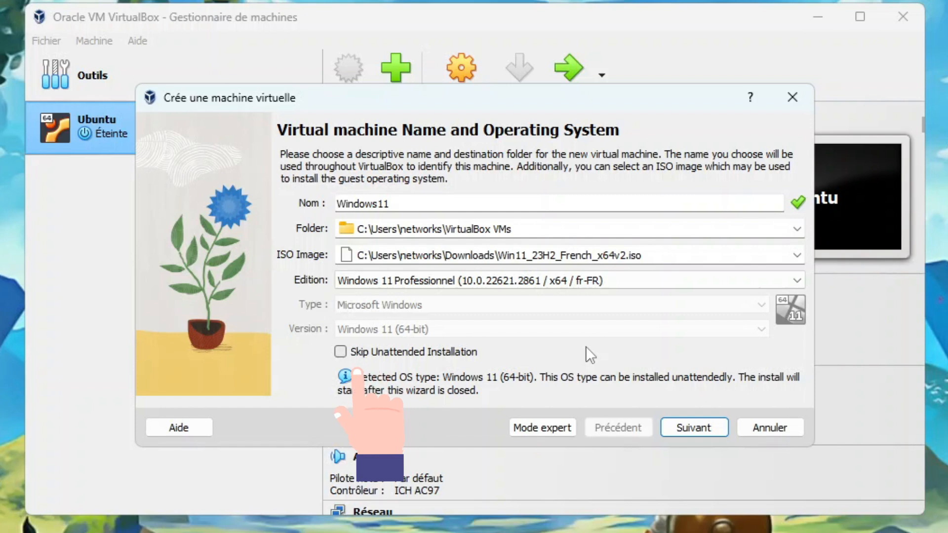
{"action": "left_click", "coordinate": [423, 351]}
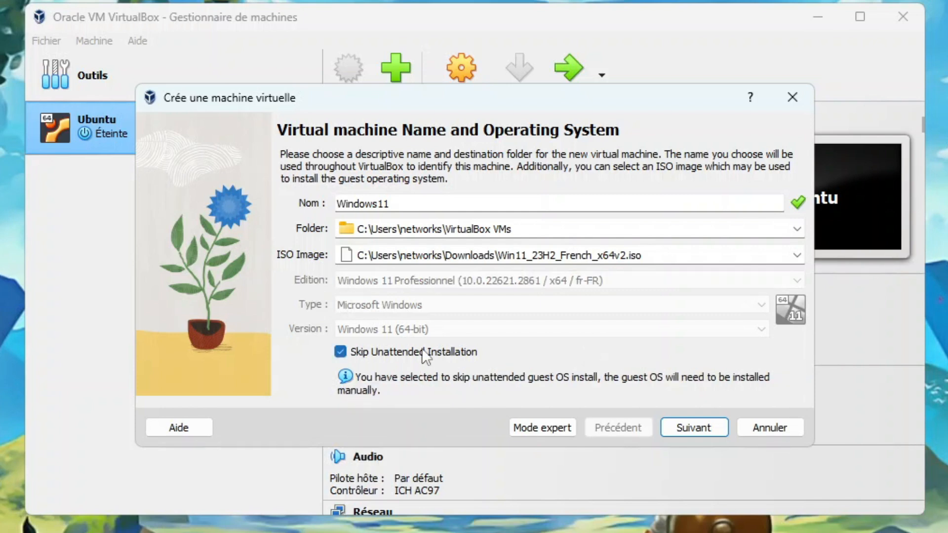
{"action": "left_click", "coordinate": [684, 427]}
{"action": "double_click", "coordinate": [764, 191]}
Step: Give the Windows11 VM 8192 MB of RAM and 4 processors
{"action": "type", "text": "8192 MB"}
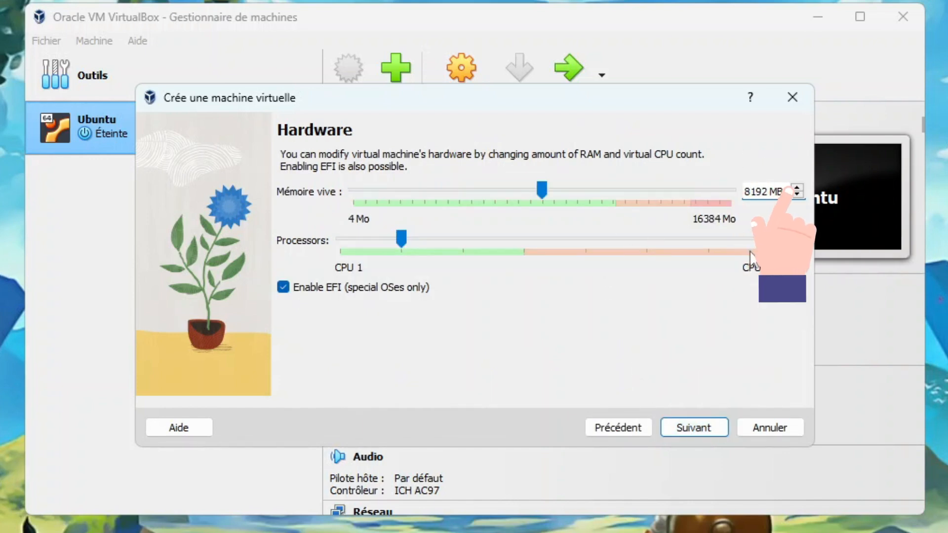
{"action": "key", "text": "Tab"}
{"action": "type", "text": "4"}
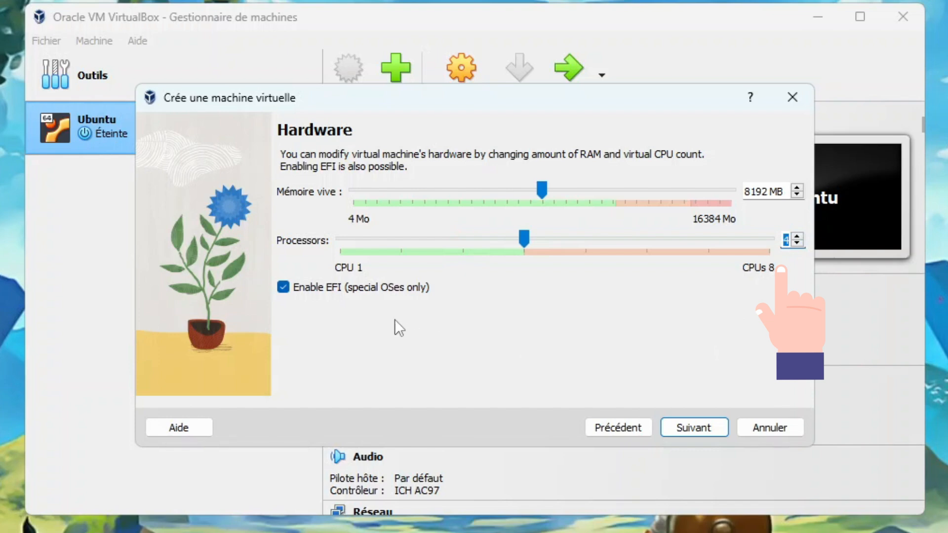
{"action": "left_click", "coordinate": [692, 428]}
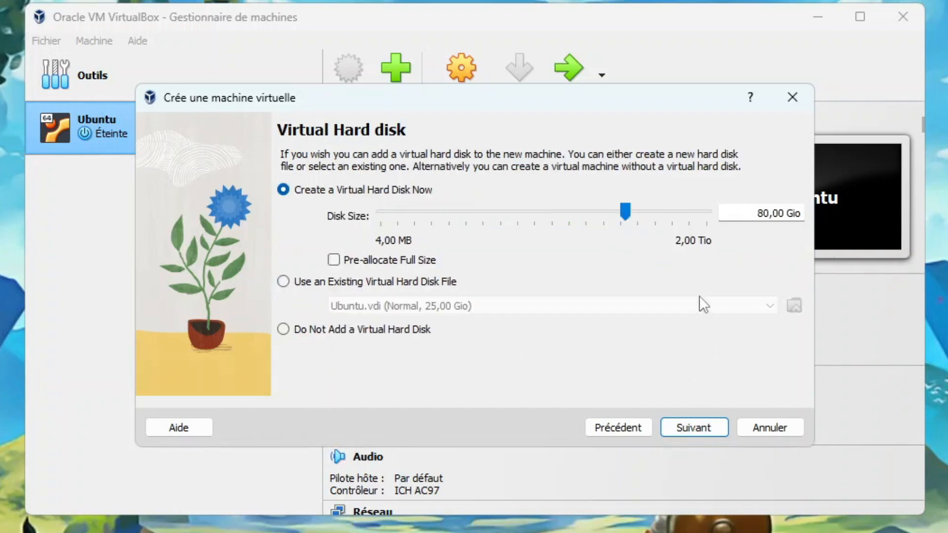
Step: Set the virtual hard disk size to 32 GB and create the Windows11 VM
{"action": "left_click", "coordinate": [723, 212]}
{"action": "key", "text": "ctrl+a"}
{"action": "type", "text": "32"}
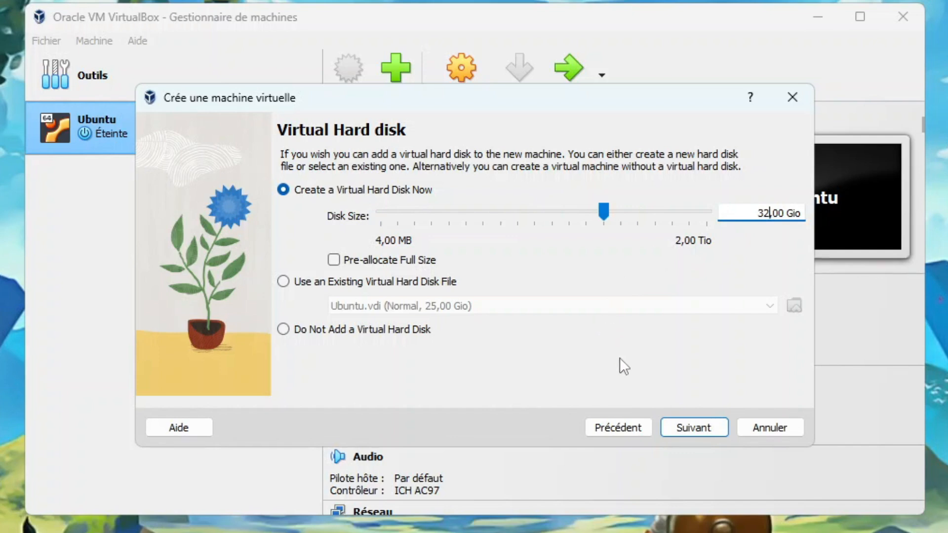
{"action": "left_click", "coordinate": [704, 428]}
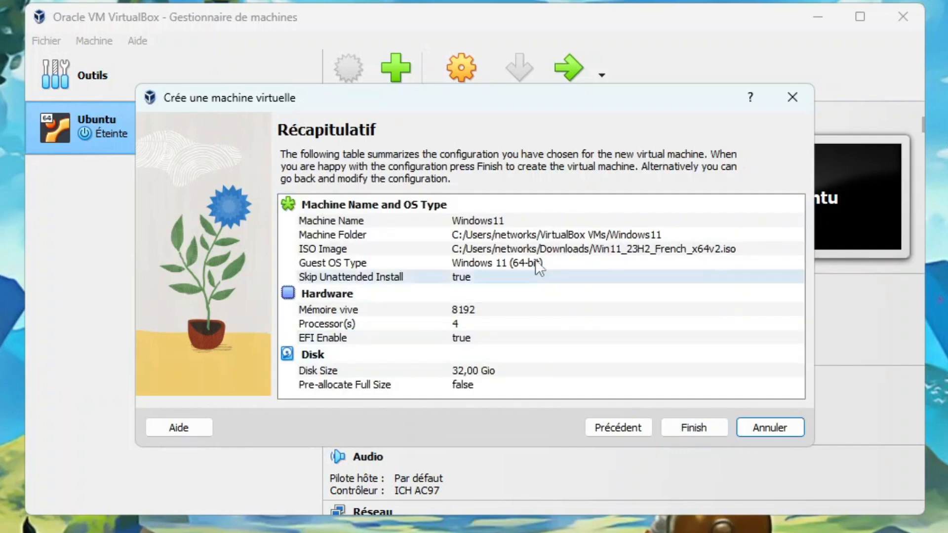
{"action": "left_click", "coordinate": [704, 428]}
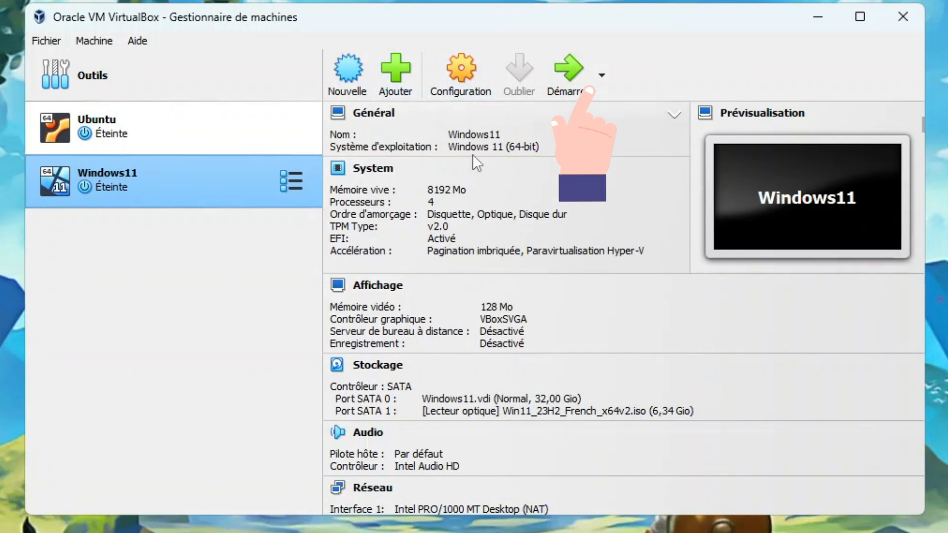
Step: Start the Windows11 VM and boot it from the Windows 11 installation disc
{"action": "left_click", "coordinate": [569, 74]}
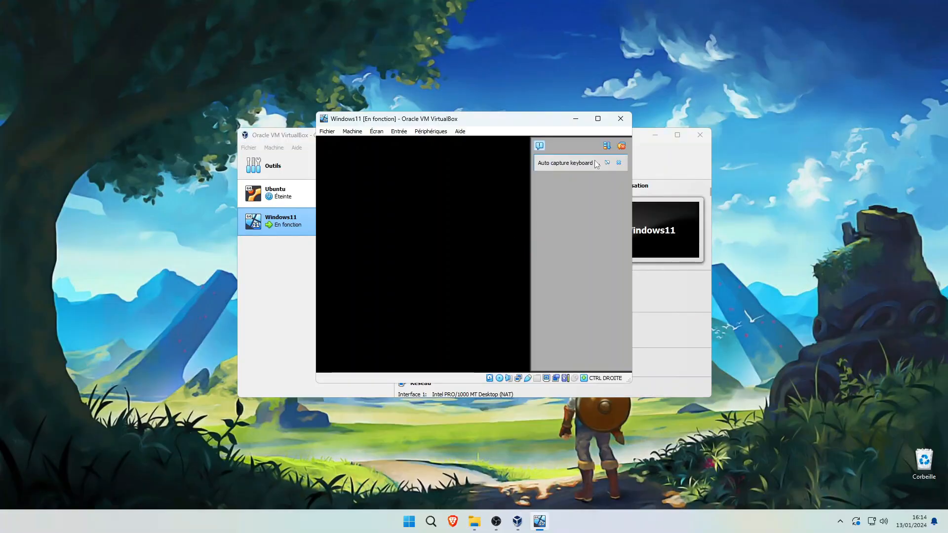
{"action": "left_click", "coordinate": [621, 145]}
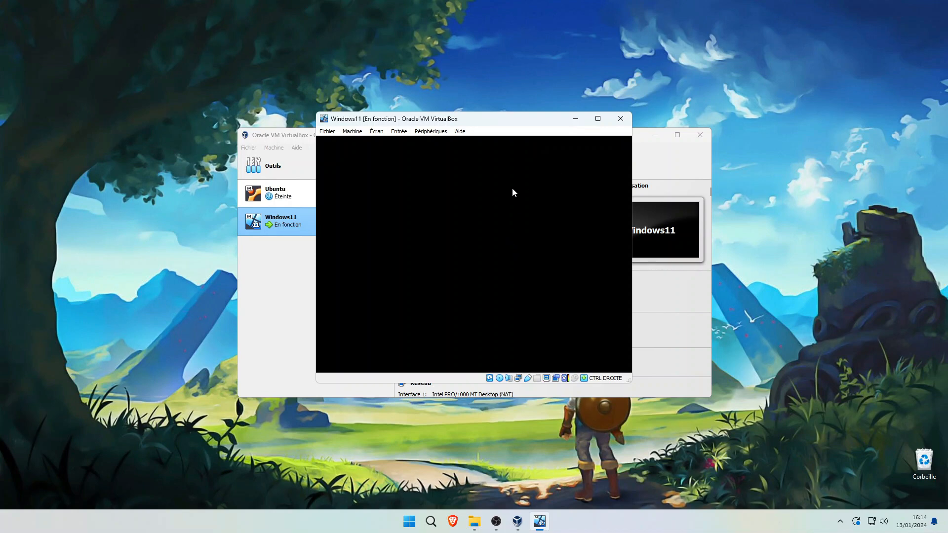
{"action": "left_click_drag", "start_coordinate": [533, 107], "coordinate": [428, 108]}
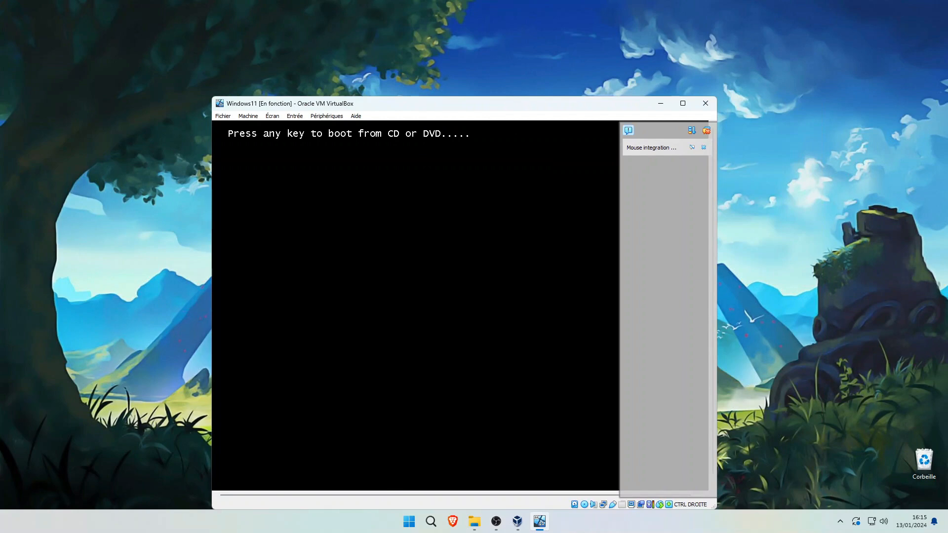
{"action": "key", "text": "Return"}
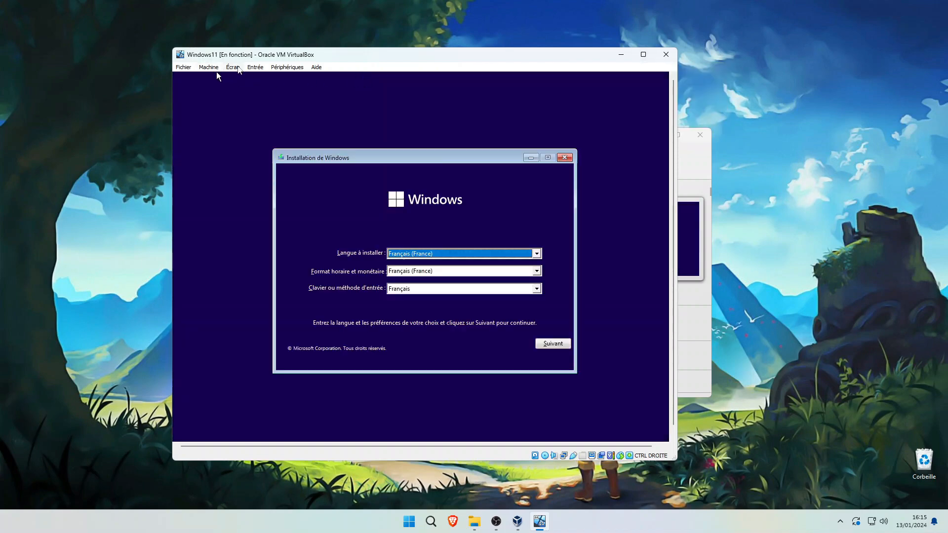
Step: Switch the VM to full-screen and start Windows Setup in French without a product key
{"action": "left_click", "coordinate": [236, 67]}
{"action": "left_click", "coordinate": [247, 79]}
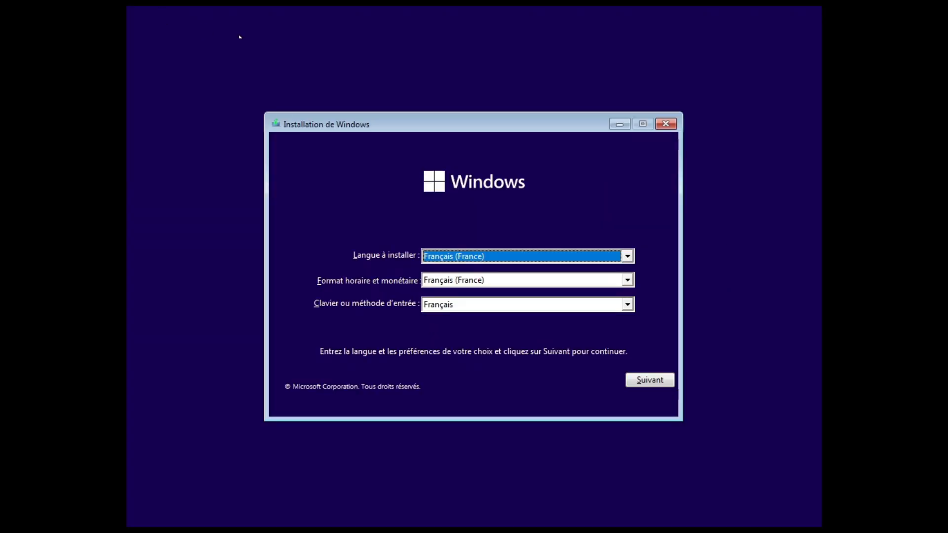
{"action": "left_click", "coordinate": [642, 382]}
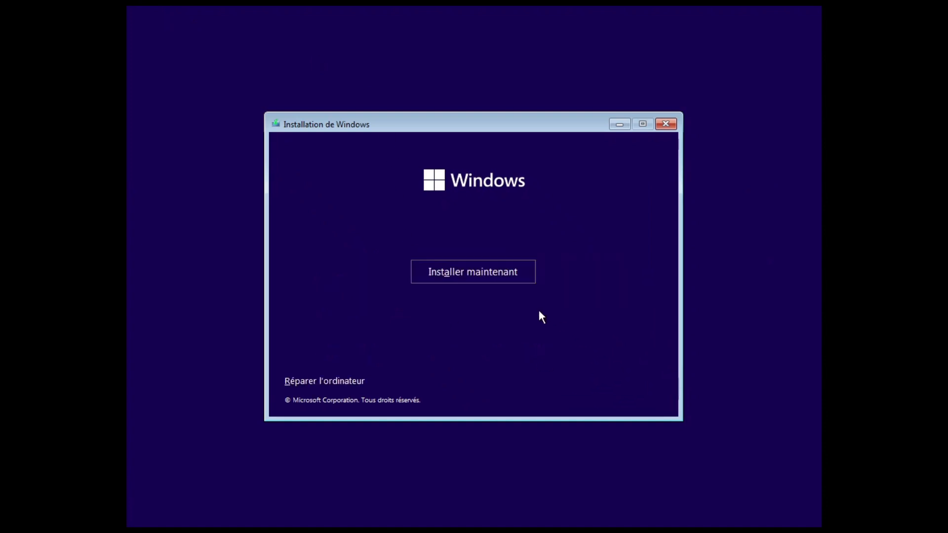
{"action": "left_click", "coordinate": [485, 274]}
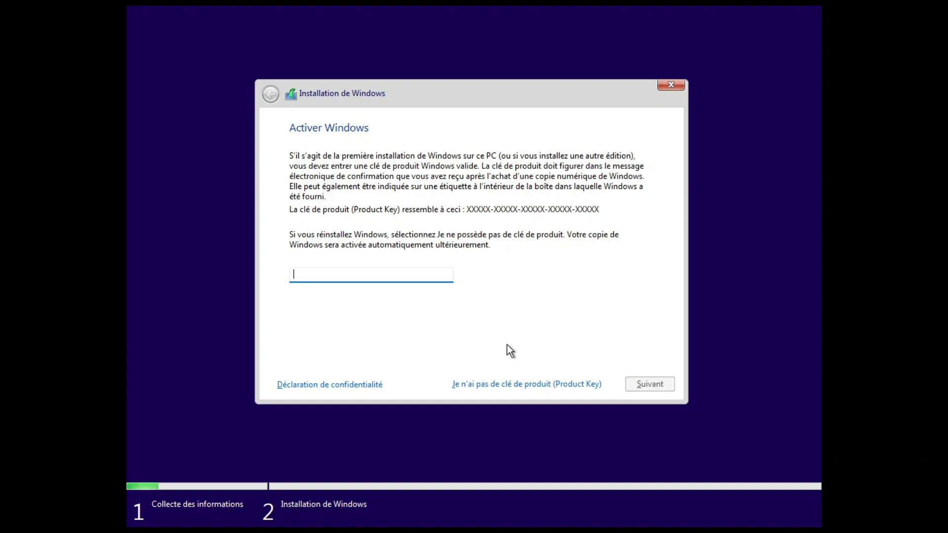
{"action": "left_click", "coordinate": [511, 388]}
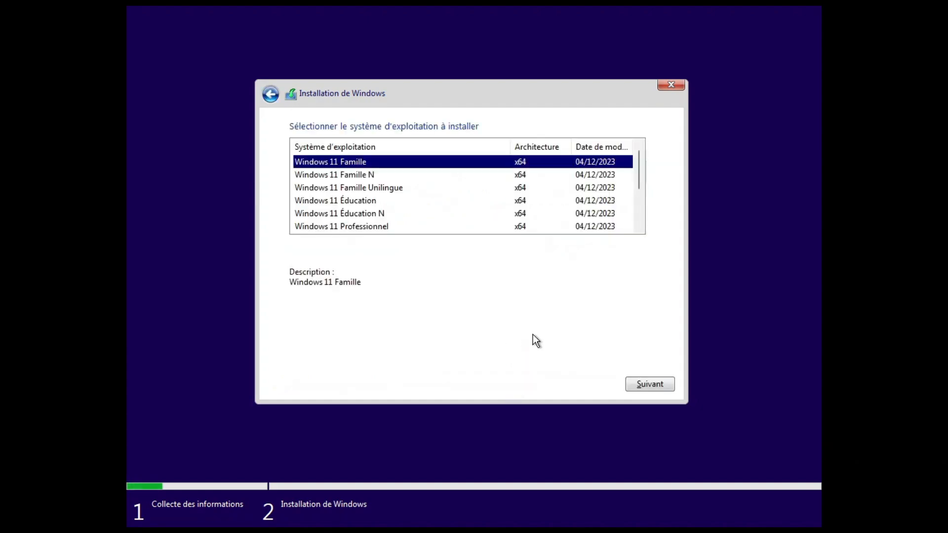
Step: Select Windows 11 Professionnel, accept the licence terms, and choose the Personnalisé install
{"action": "left_click", "coordinate": [393, 227]}
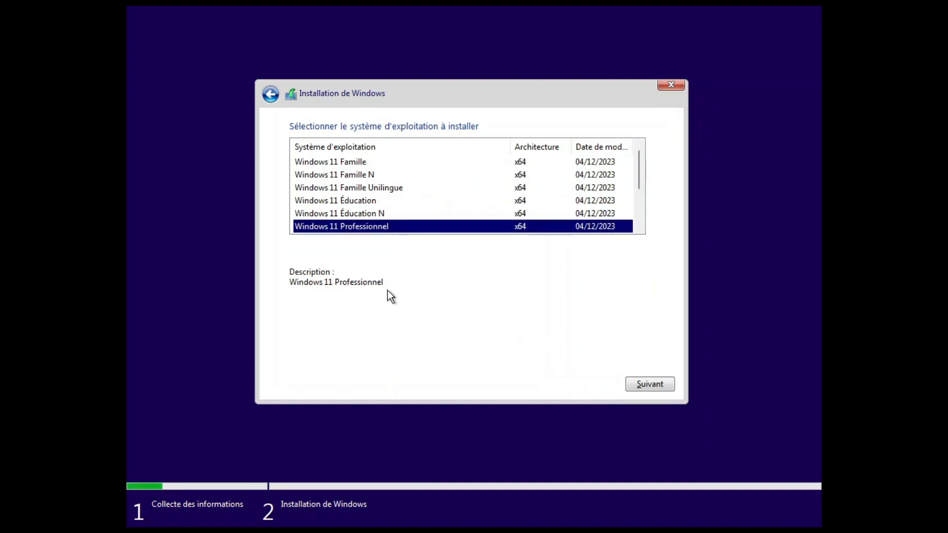
{"action": "left_click", "coordinate": [657, 384]}
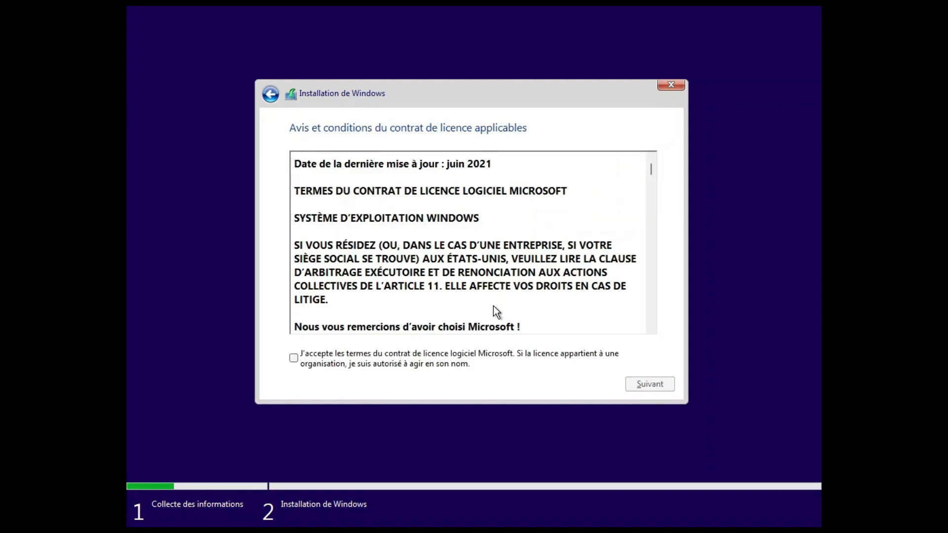
{"action": "left_click", "coordinate": [469, 364]}
{"action": "left_click", "coordinate": [662, 384]}
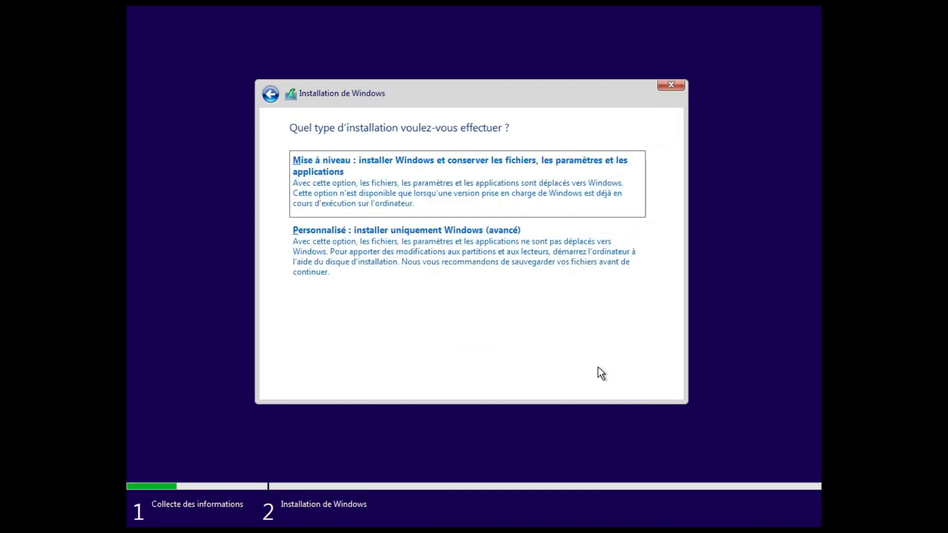
{"action": "left_click", "coordinate": [427, 267]}
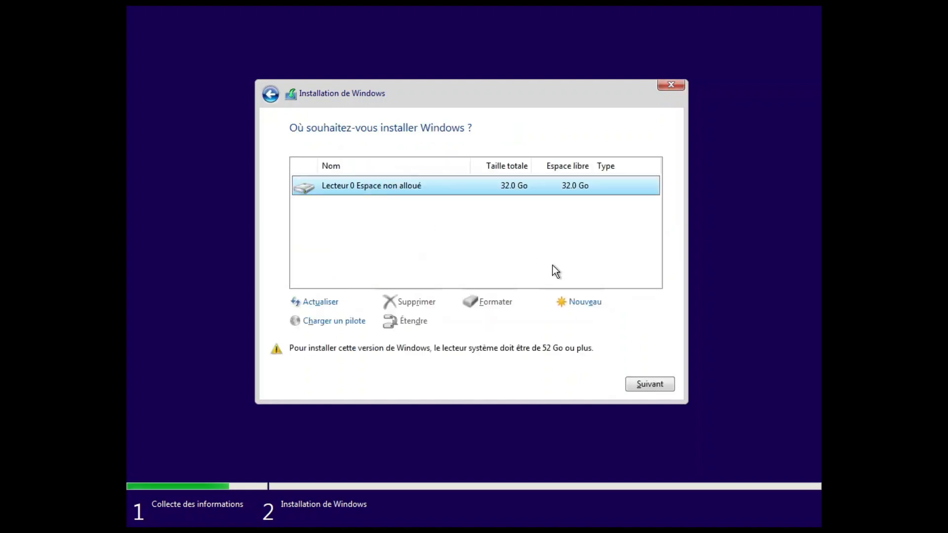
Step: Create a full-size partition on the 32 Go disk and install Windows onto Partition 3
{"action": "left_click", "coordinate": [584, 302]}
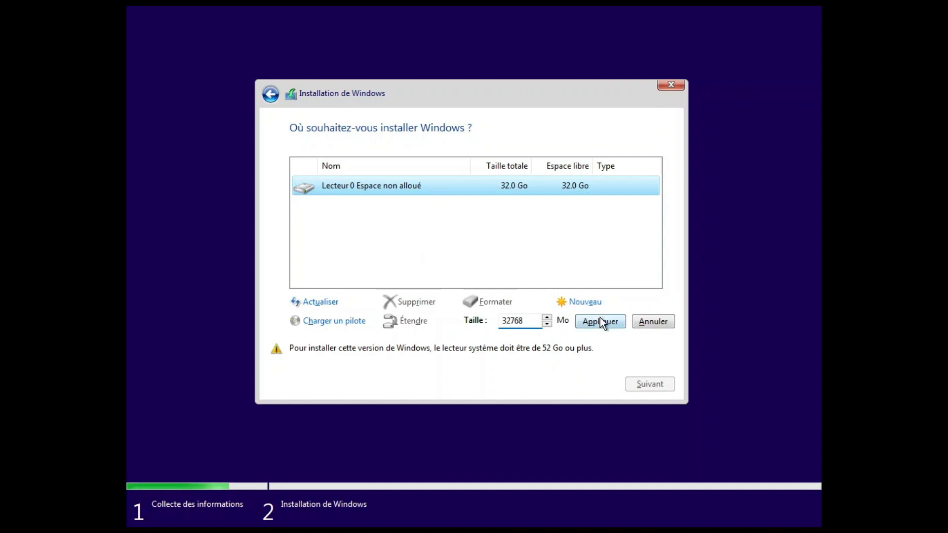
{"action": "left_click", "coordinate": [600, 319]}
{"action": "left_click", "coordinate": [572, 325]}
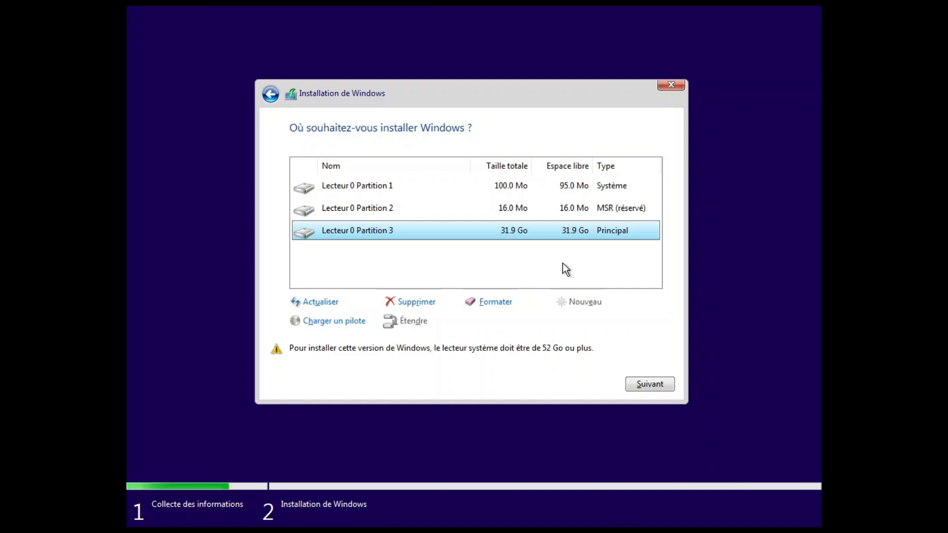
{"action": "left_click", "coordinate": [650, 384]}
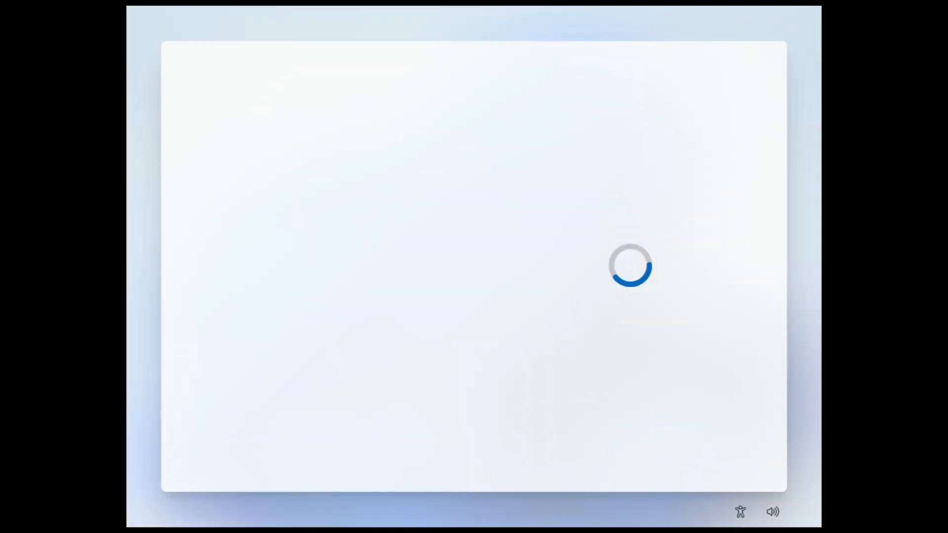
Step: Confirm France and the French keyboard, skip a second layout, and name the device win-vbox
{"action": "left_click", "coordinate": [712, 456]}
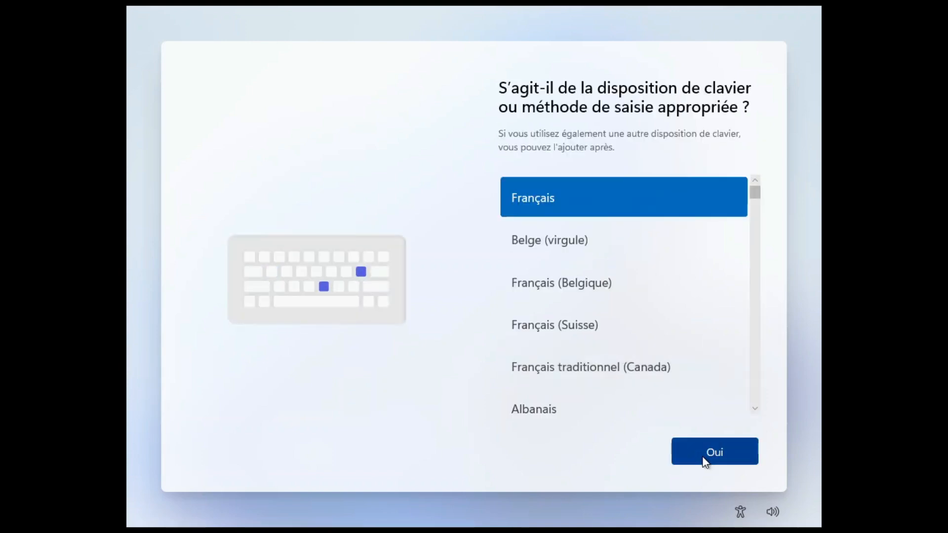
{"action": "left_click", "coordinate": [705, 461]}
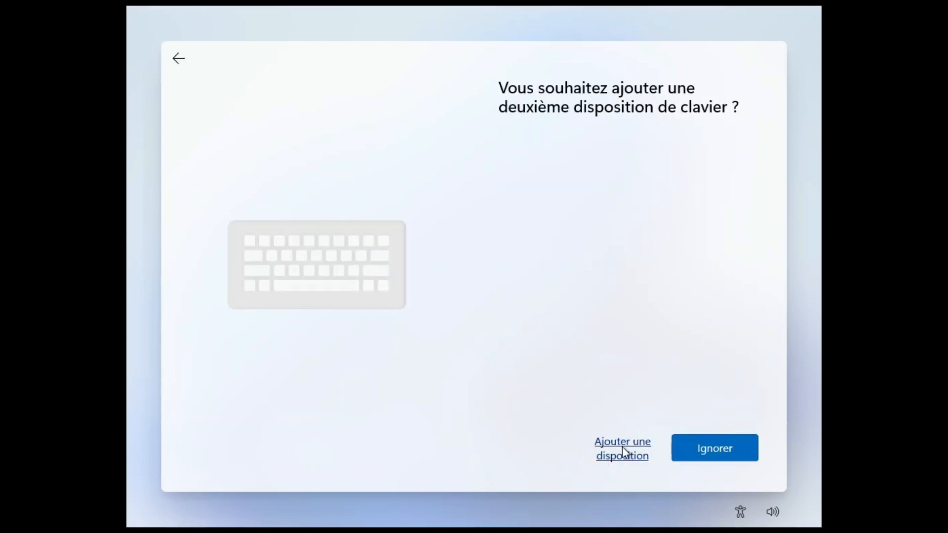
{"action": "left_click", "coordinate": [675, 453]}
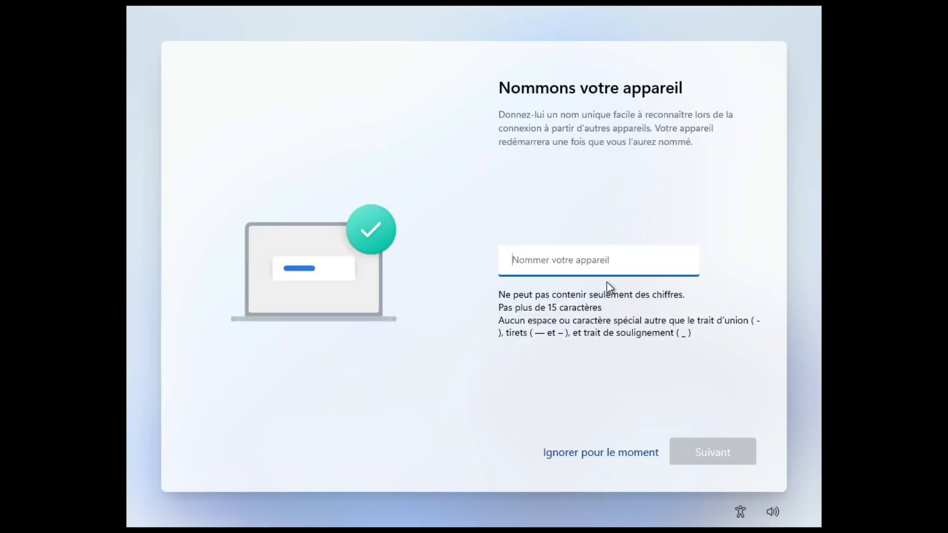
{"action": "type", "text": "win-vbox"}
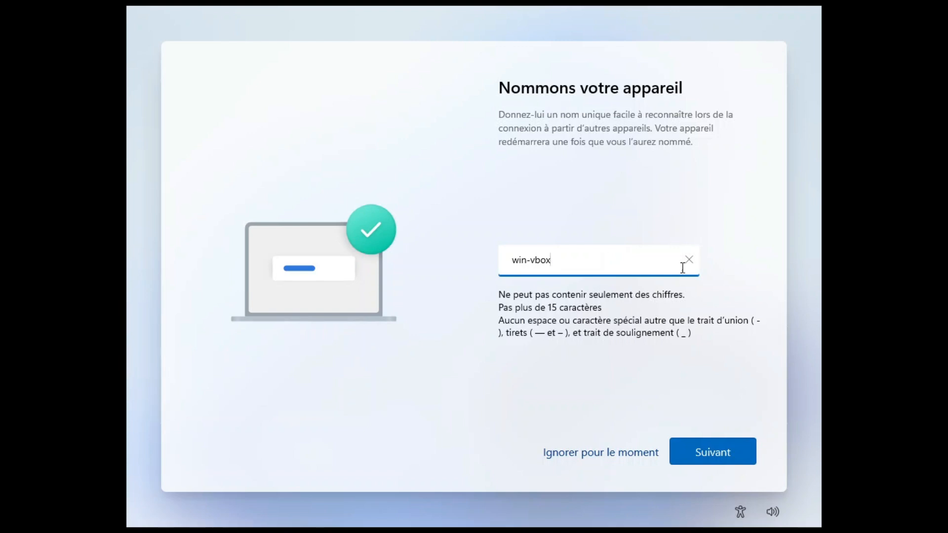
{"action": "left_click", "coordinate": [711, 456]}
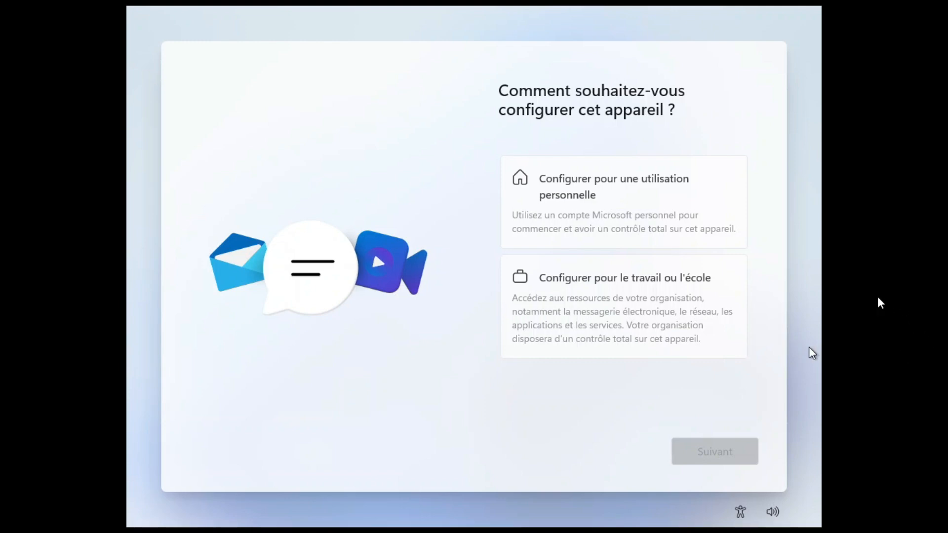
Step: Choose to set up the device for personal use and continue to Microsoft account sign-in
{"action": "left_click", "coordinate": [640, 222]}
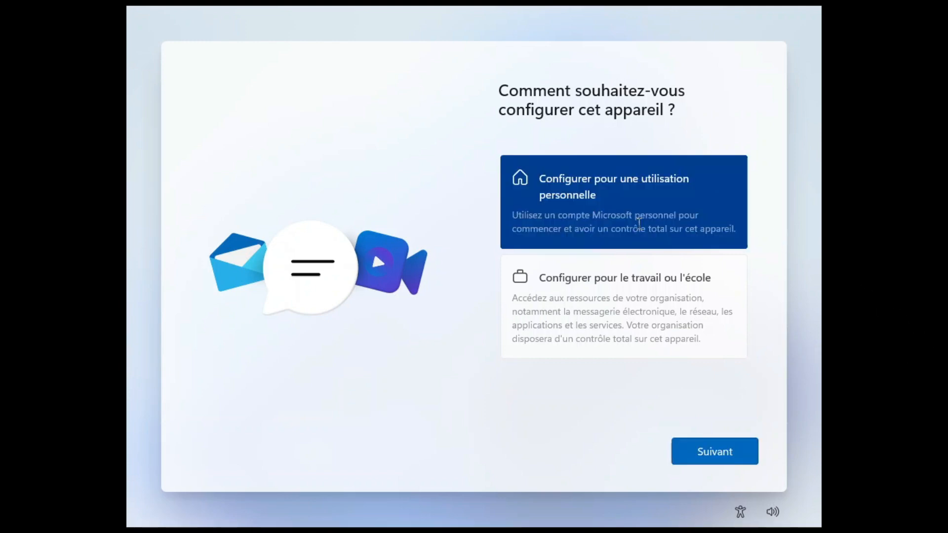
{"action": "left_click", "coordinate": [721, 451]}
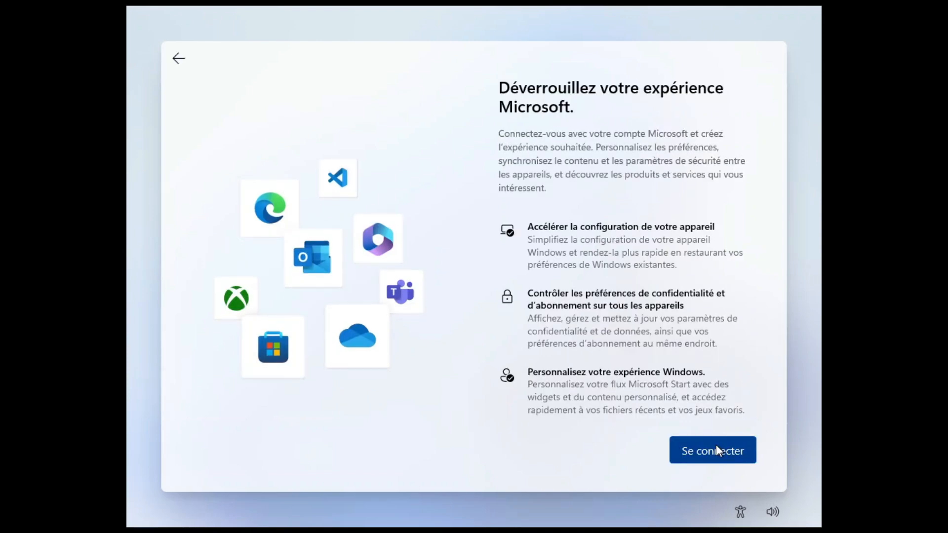
{"action": "scroll", "coordinate": [597, 399], "scroll_direction": "down", "scroll_amount": 3}
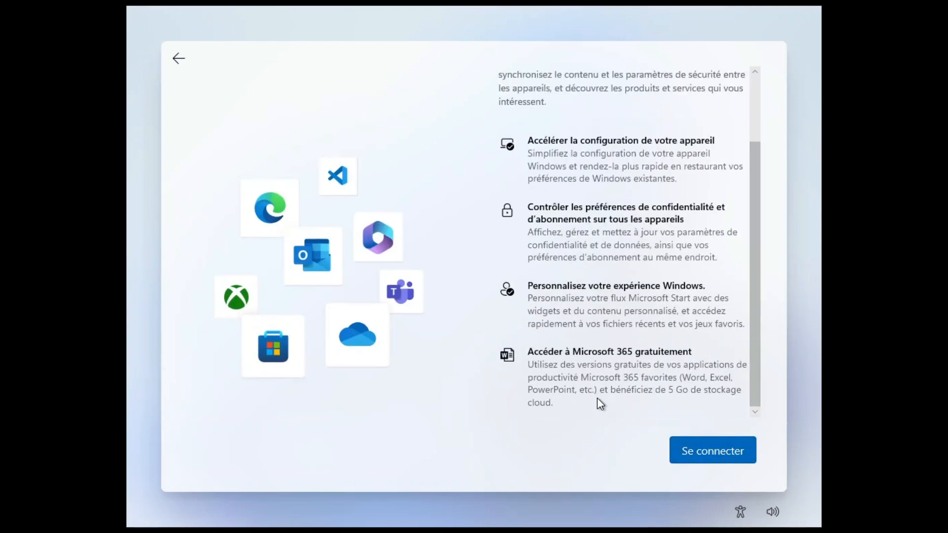
{"action": "key", "text": "Return"}
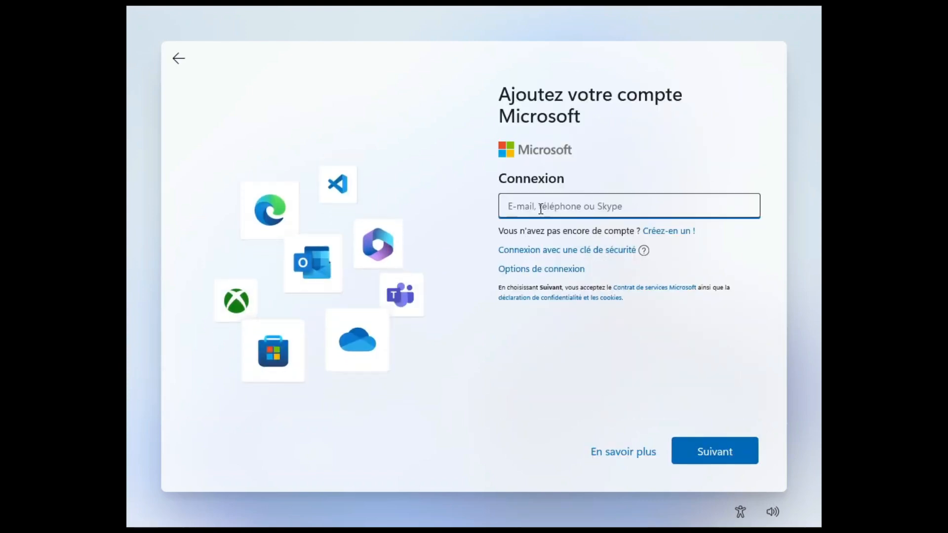
Step: Submit a Microsoft account e-mail and password, then move past the locked-account error
{"action": "type", "text": "test@test"}
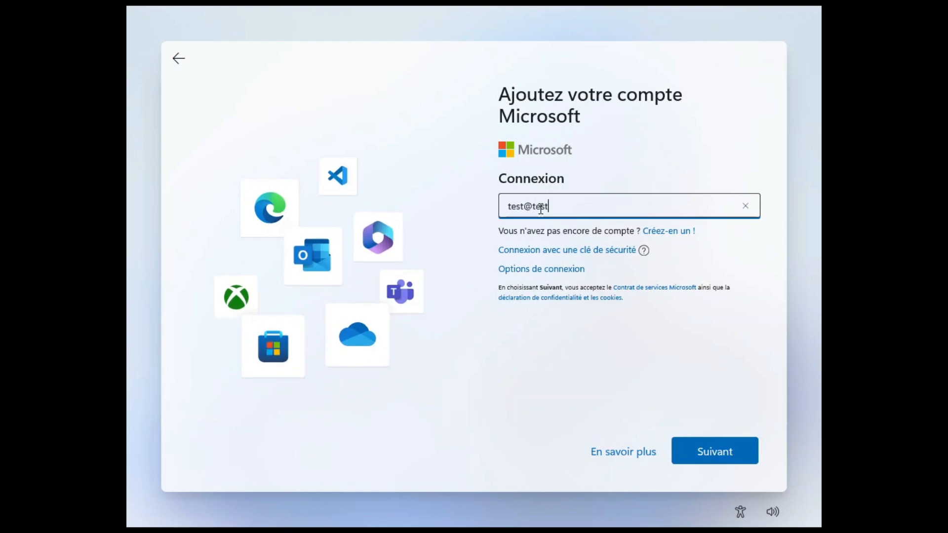
{"action": "type", "text": ".com"}
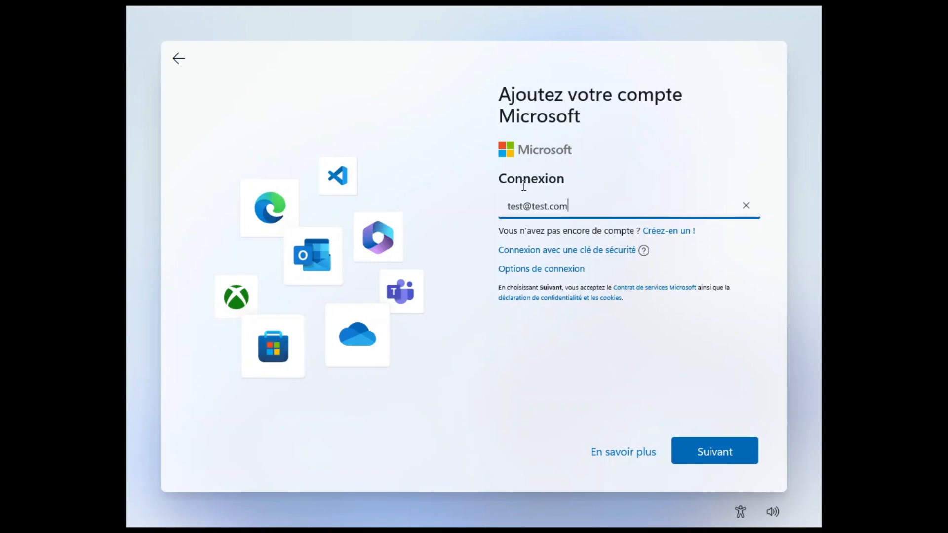
{"action": "left_click", "coordinate": [726, 454]}
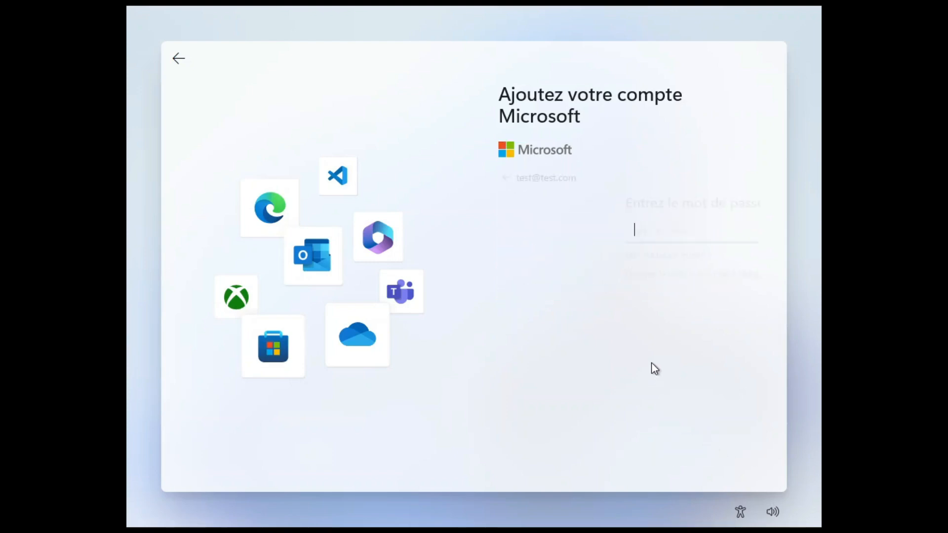
{"action": "key", "text": "Tab"}
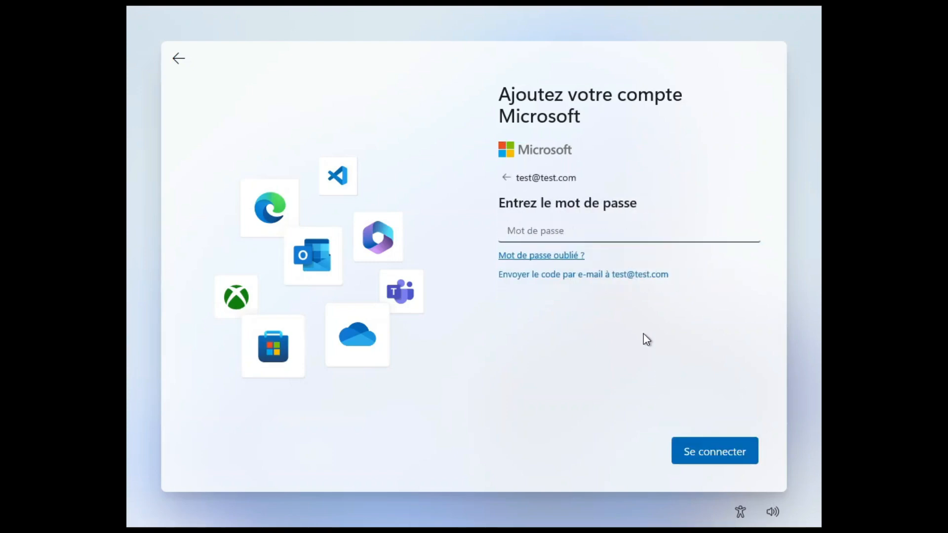
{"action": "left_click", "coordinate": [593, 230]}
{"action": "key", "text": "Tab"}
{"action": "left_click", "coordinate": [593, 230]}
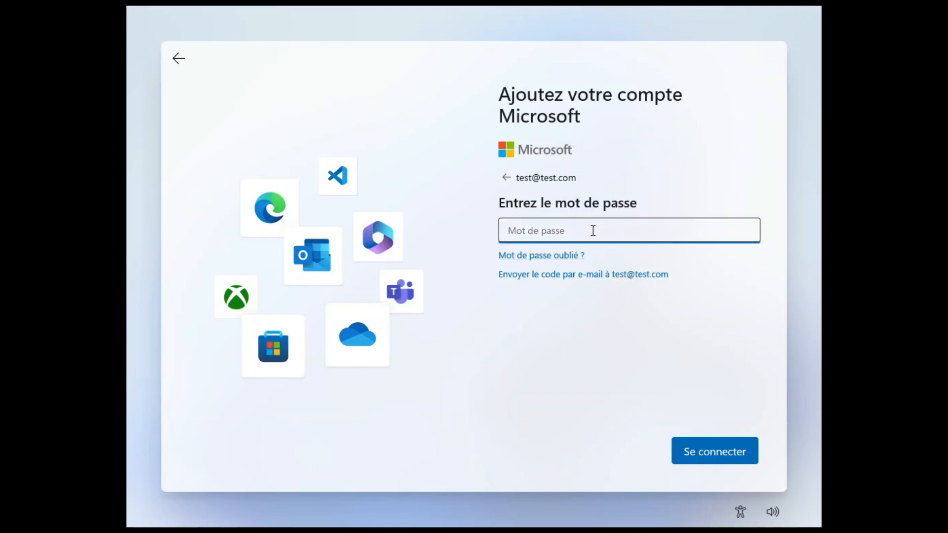
{"action": "type", "text": "•••"}
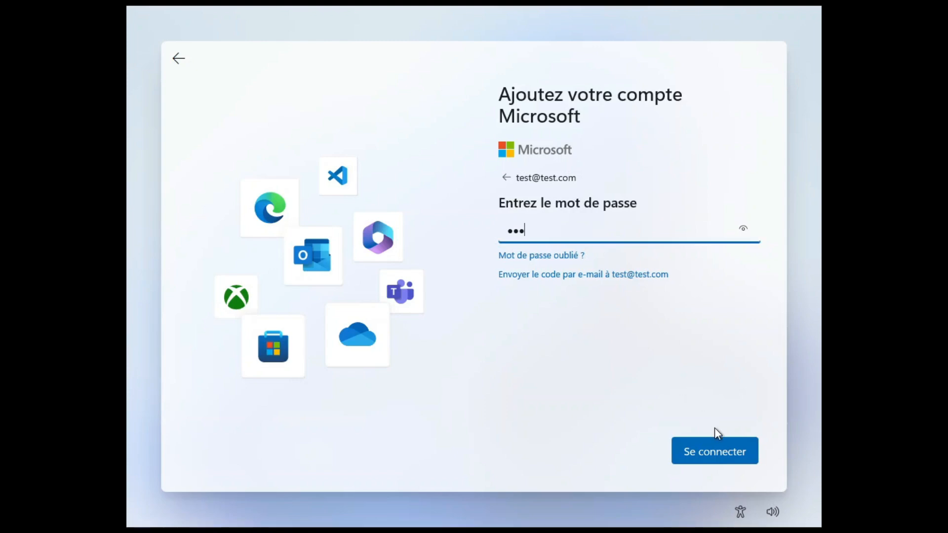
{"action": "left_click", "coordinate": [715, 453]}
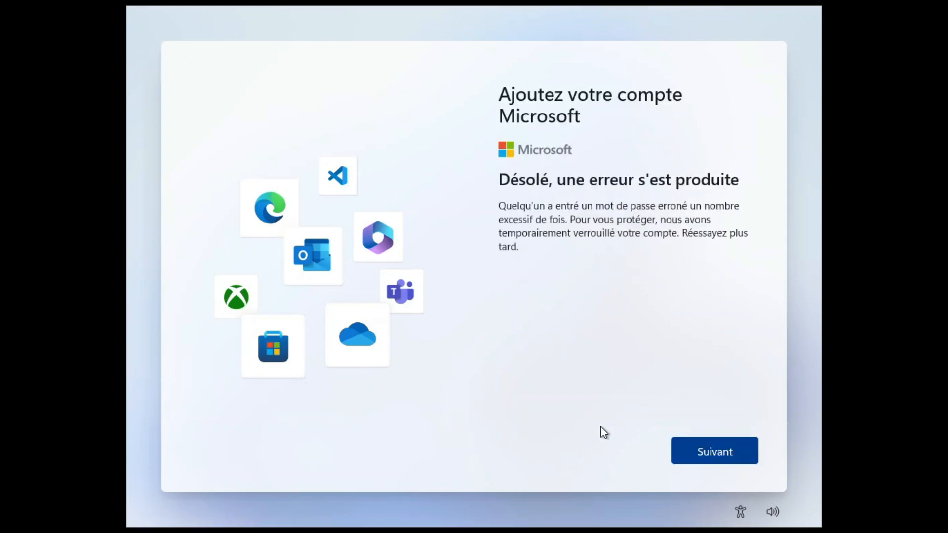
{"action": "left_click", "coordinate": [715, 458]}
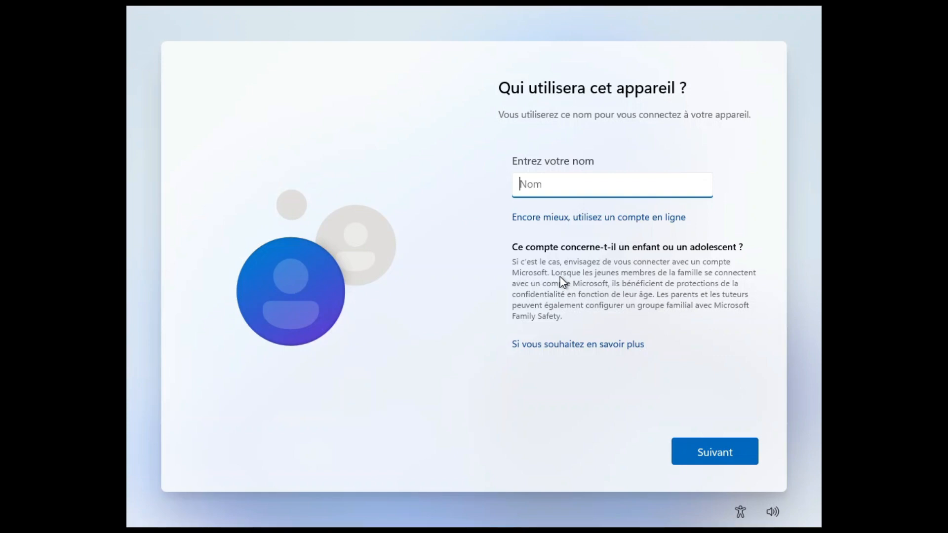
Step: Name the local account 'networks' and set its password, entering it twice
{"action": "type", "text": "networks"}
{"action": "left_click", "coordinate": [703, 451]}
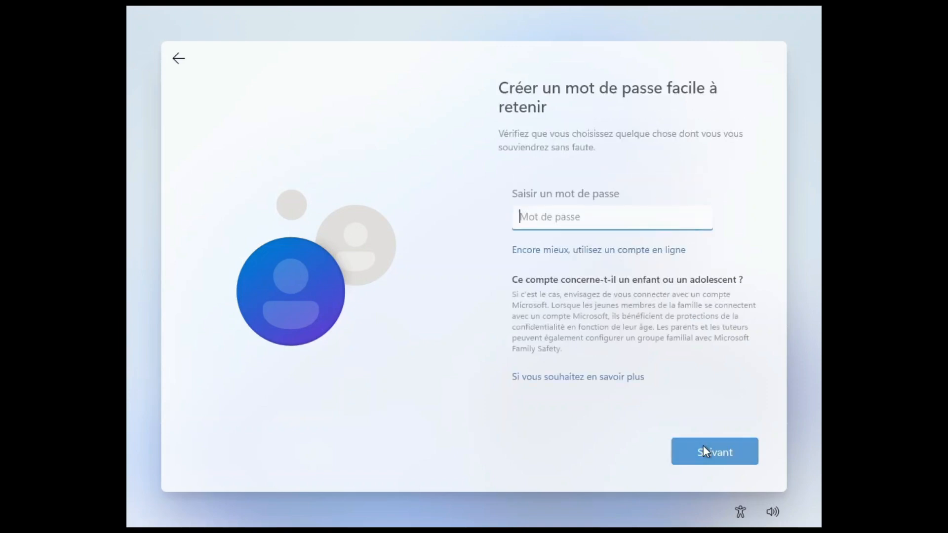
{"action": "type", "text": "•••••••"}
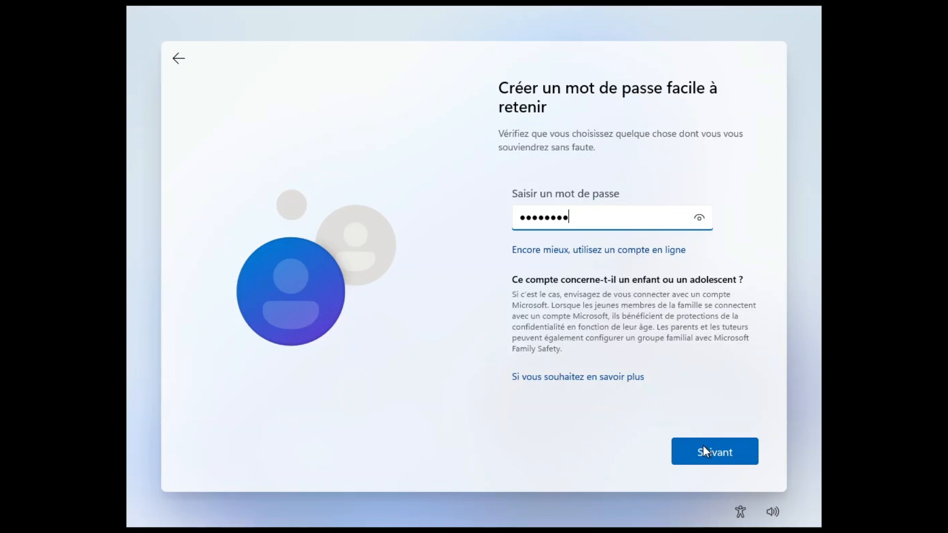
{"action": "left_click", "coordinate": [730, 460]}
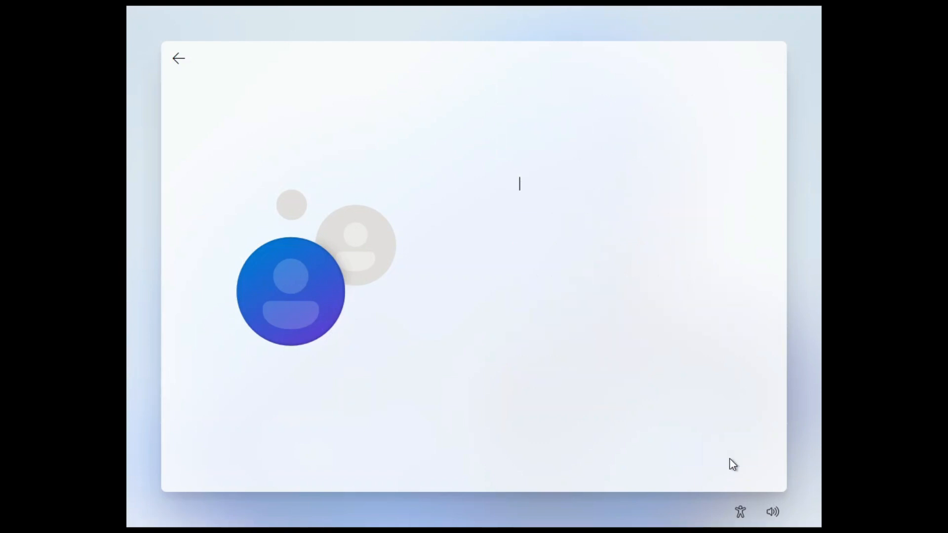
{"action": "type", "text": "•••"}
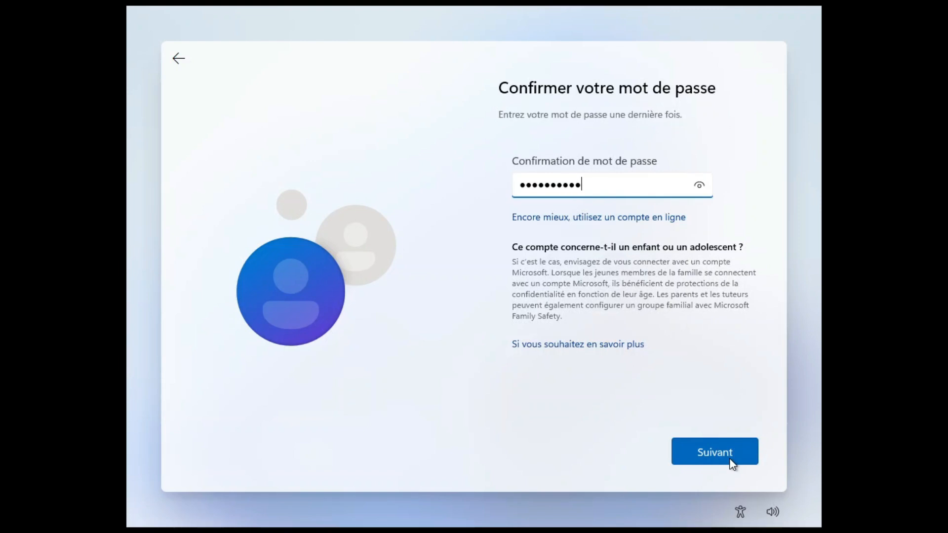
{"action": "left_click", "coordinate": [730, 460]}
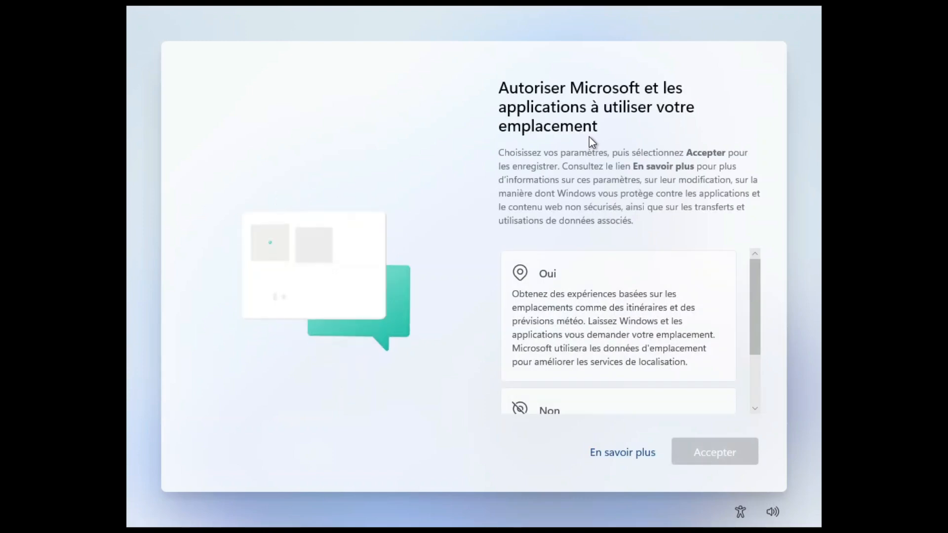
Step: Decline location access and Find my device
{"action": "scroll", "coordinate": [597, 267], "scroll_direction": "down", "scroll_amount": 2}
{"action": "left_click", "coordinate": [598, 337]}
{"action": "left_click", "coordinate": [719, 453]}
{"action": "left_click", "coordinate": [625, 353]}
{"action": "left_click", "coordinate": [712, 442]}
Step: Send only required diagnostic data (Obligatoire uniquement) and decline handwriting and typing improvement
{"action": "scroll", "coordinate": [657, 316], "scroll_direction": "down", "scroll_amount": 5}
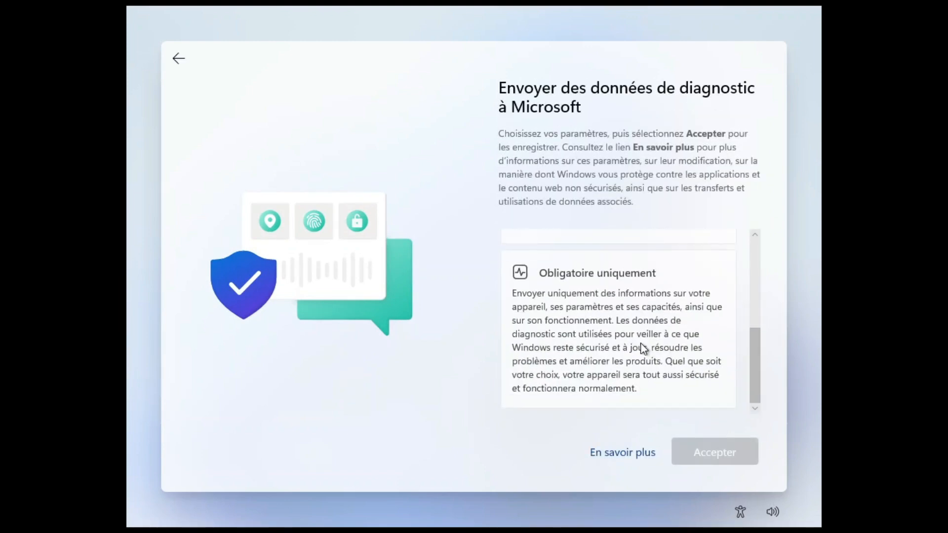
{"action": "left_click", "coordinate": [644, 349]}
{"action": "left_click", "coordinate": [709, 452]}
{"action": "scroll", "coordinate": [657, 356], "scroll_direction": "down", "scroll_amount": 2}
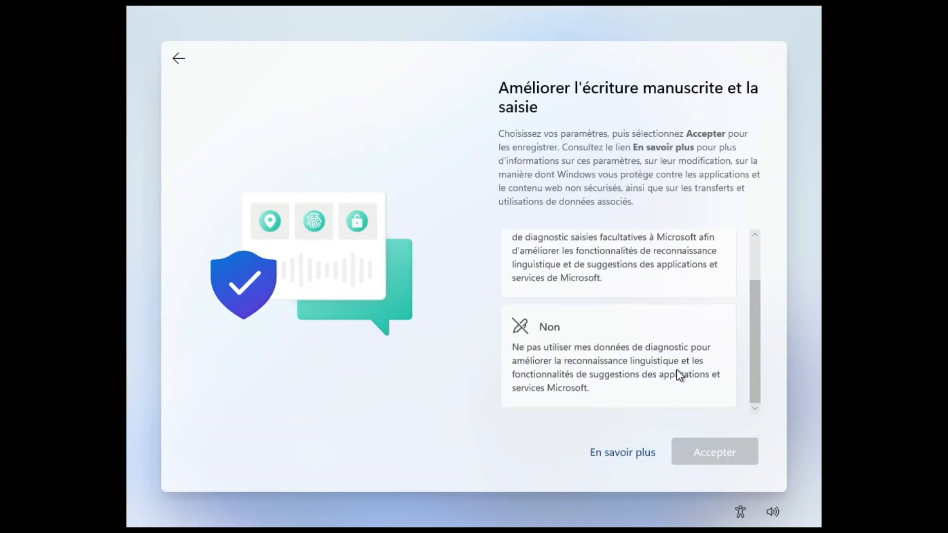
{"action": "left_click", "coordinate": [683, 375]}
{"action": "left_click", "coordinate": [724, 454]}
Step: Decline tailored experiences and the advertising ID to finish setup
{"action": "scroll", "coordinate": [681, 365], "scroll_direction": "down", "scroll_amount": 2}
{"action": "left_click", "coordinate": [679, 399]}
{"action": "left_click", "coordinate": [717, 455]}
{"action": "scroll", "coordinate": [682, 377], "scroll_direction": "down", "scroll_amount": 1}
{"action": "left_click", "coordinate": [683, 378]}
{"action": "left_click", "coordinate": [701, 445]}
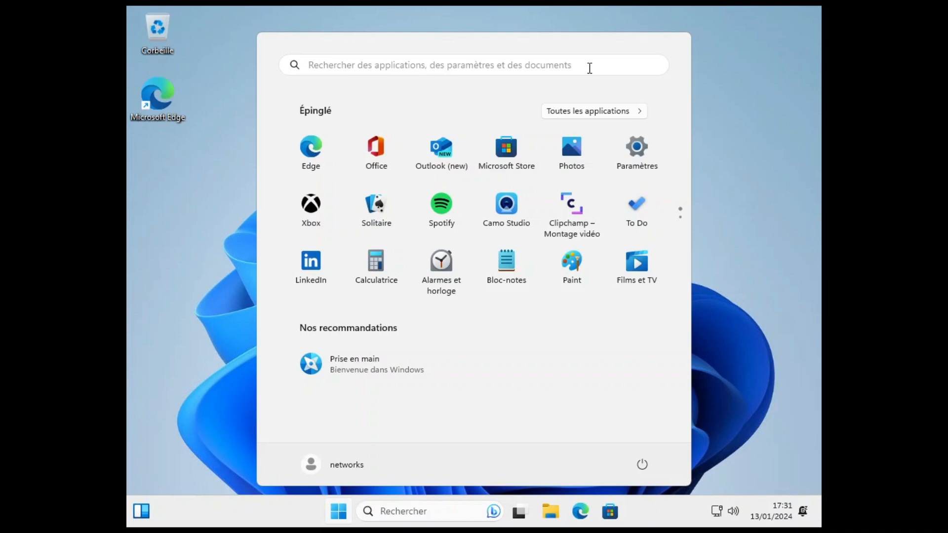
Step: Close the Start menu and insert the Guest Additions CD image from the Devices menu
{"action": "left_click", "coordinate": [738, 291]}
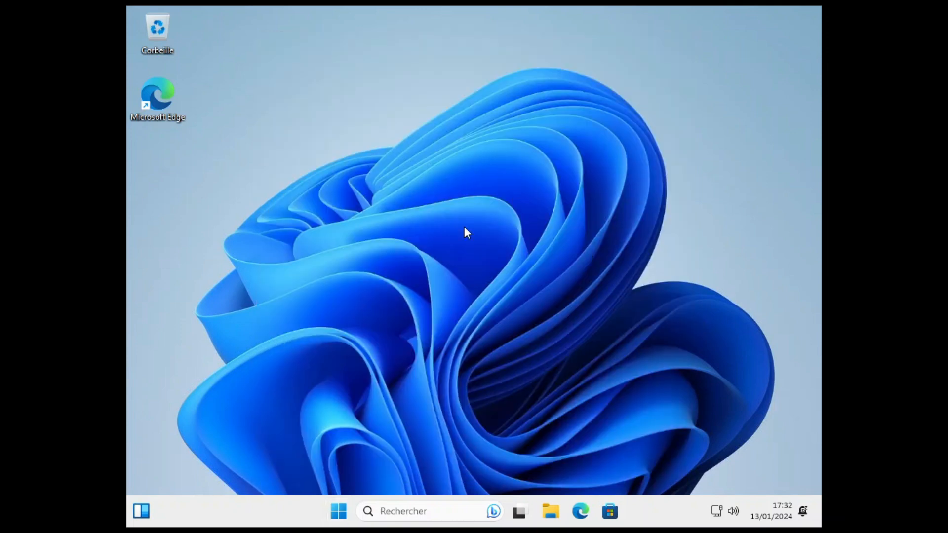
{"action": "mouse_move", "coordinate": [509, 517]}
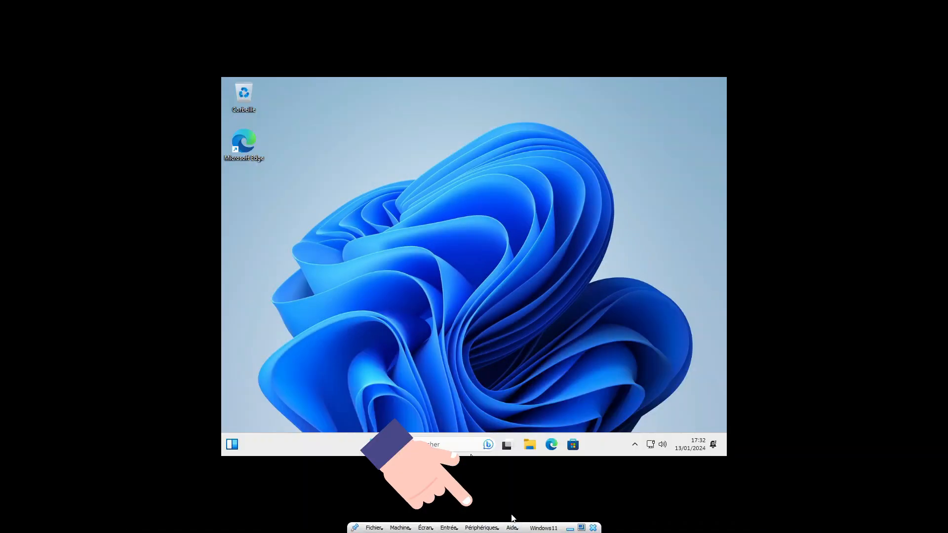
{"action": "left_click", "coordinate": [484, 528]}
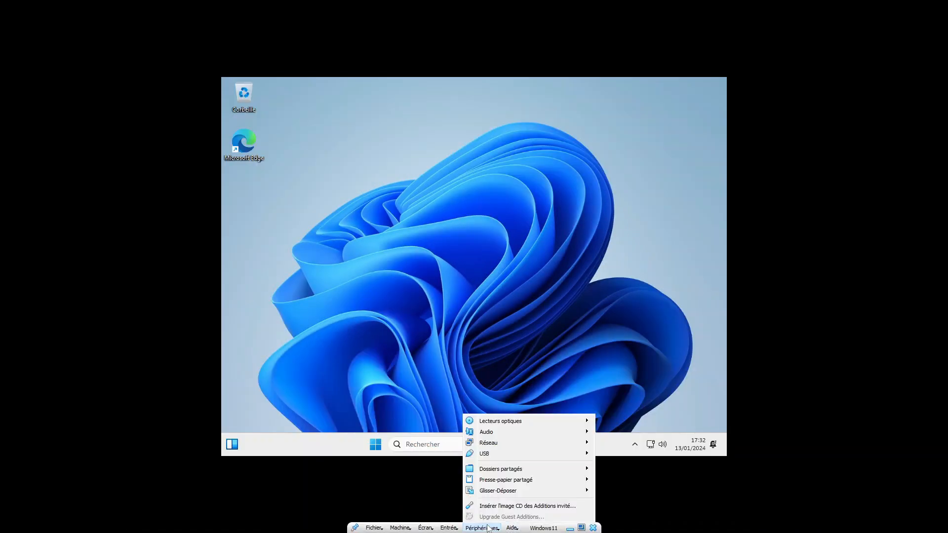
{"action": "left_click", "coordinate": [510, 507]}
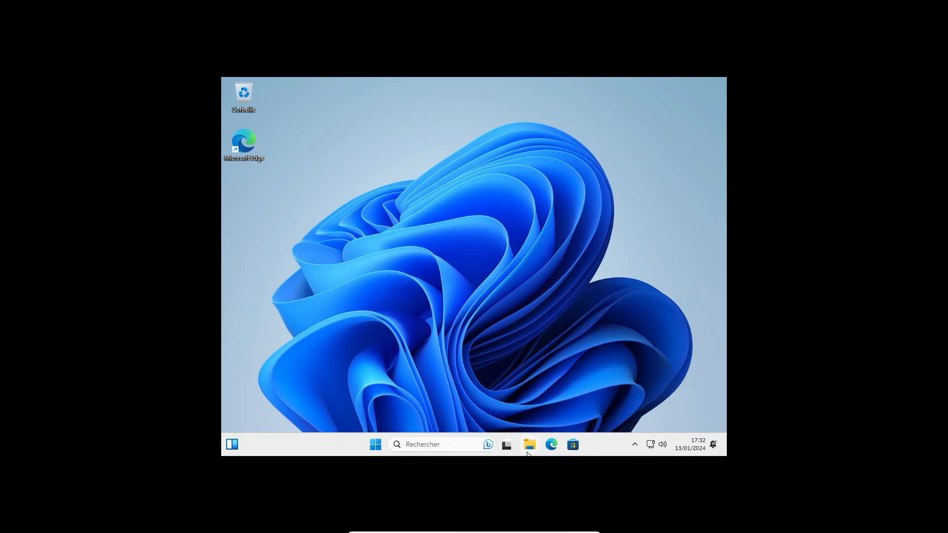
Step: Open the Guest Additions CD in File Explorer and run VBoxWindowsAdditions
{"action": "key", "text": "super+e"}
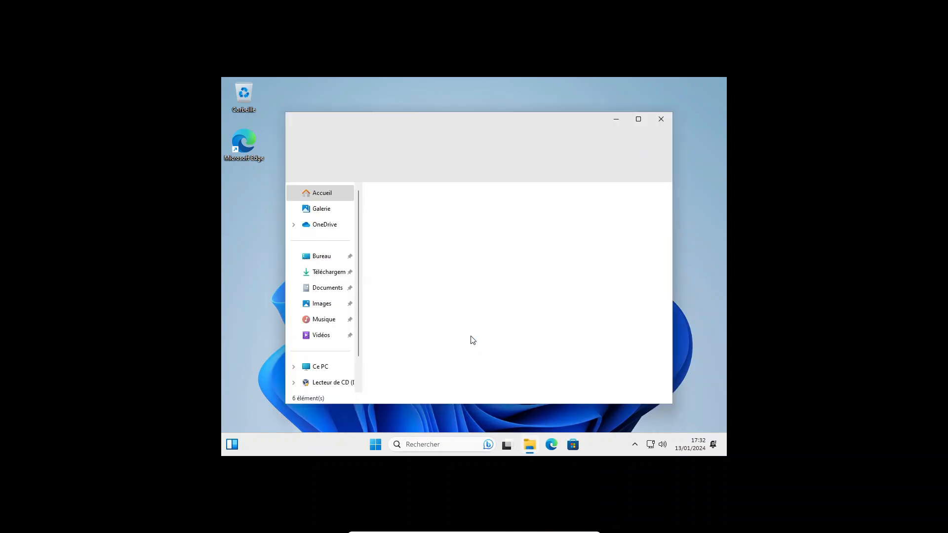
{"action": "left_click", "coordinate": [316, 366]}
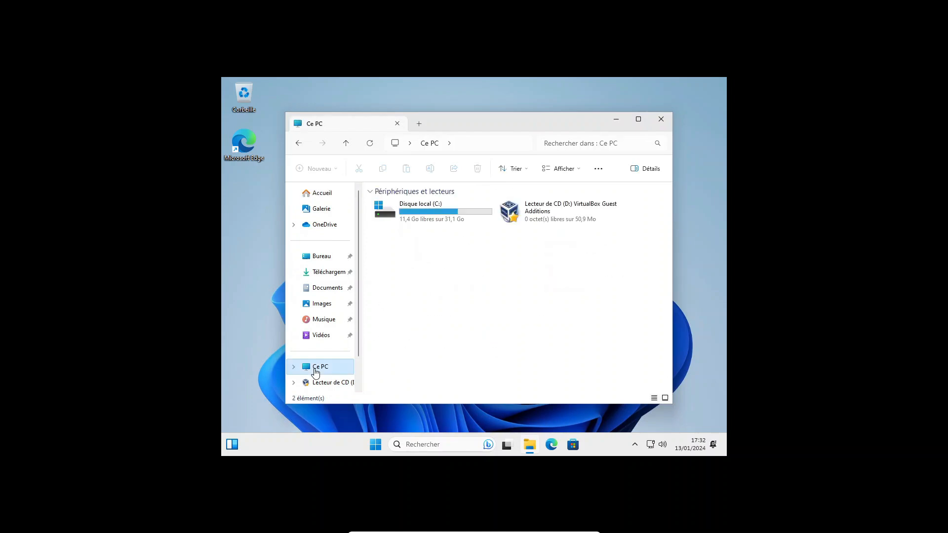
{"action": "double_click", "coordinate": [547, 222]}
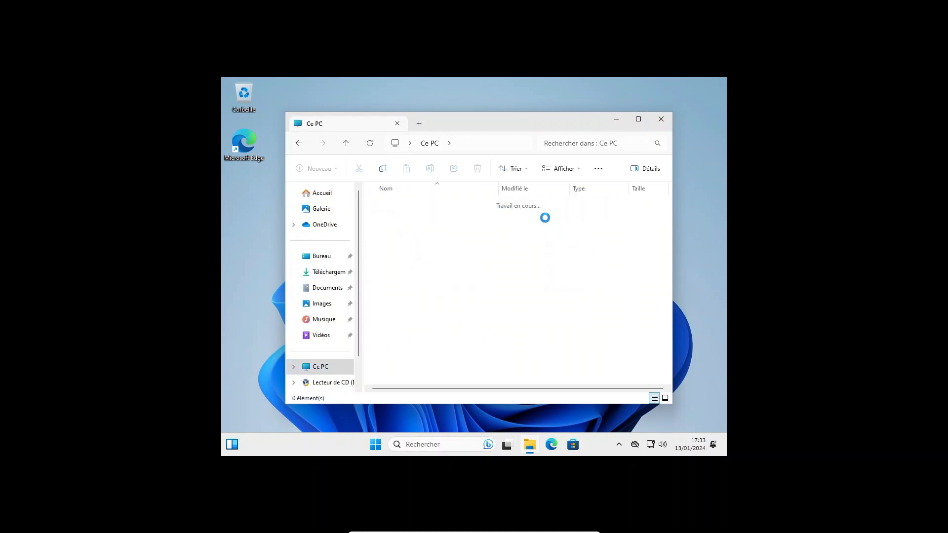
{"action": "scroll", "coordinate": [483, 307], "scroll_direction": "down", "scroll_amount": 2}
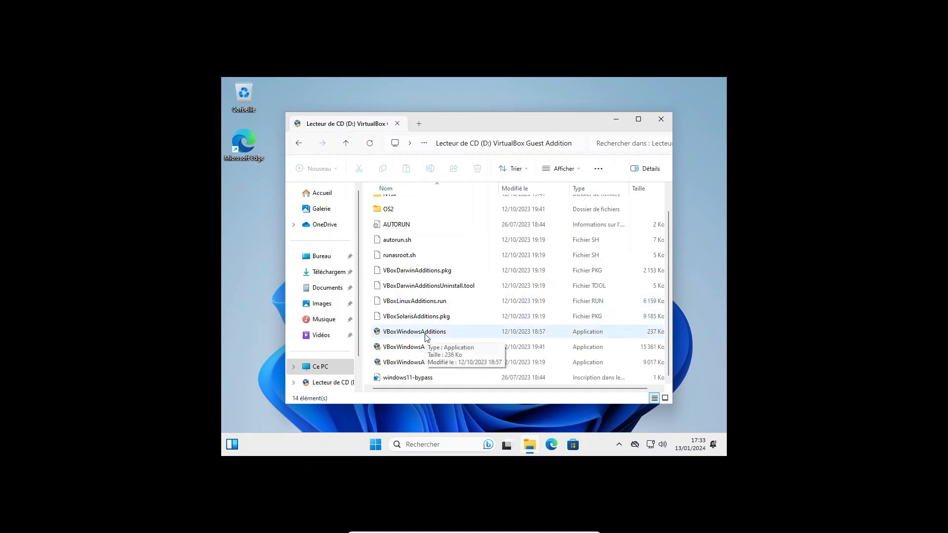
{"action": "double_click", "coordinate": [427, 337]}
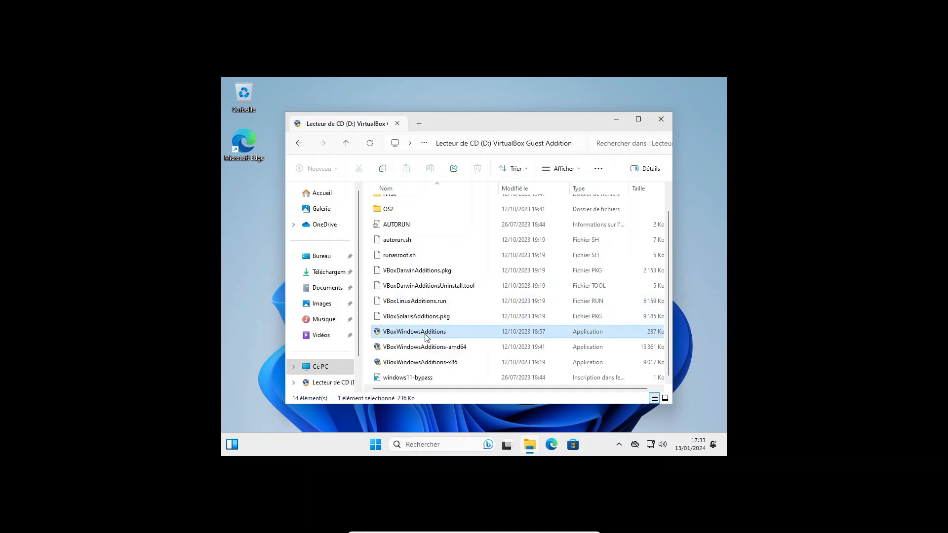
Step: Install Guest Additions with default folder and components, reboot, and sign back in
{"action": "left_click", "coordinate": [538, 336]}
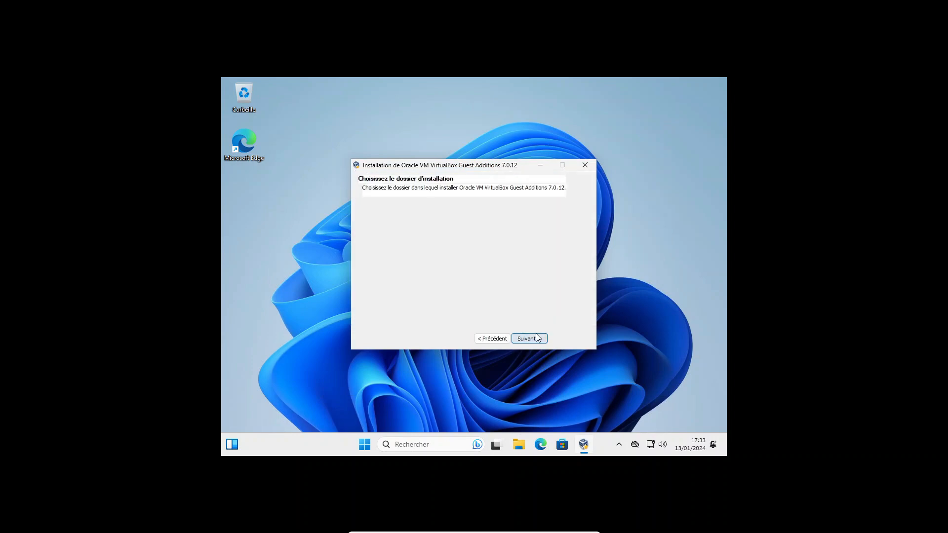
{"action": "left_click", "coordinate": [537, 338]}
{"action": "left_click", "coordinate": [538, 339]}
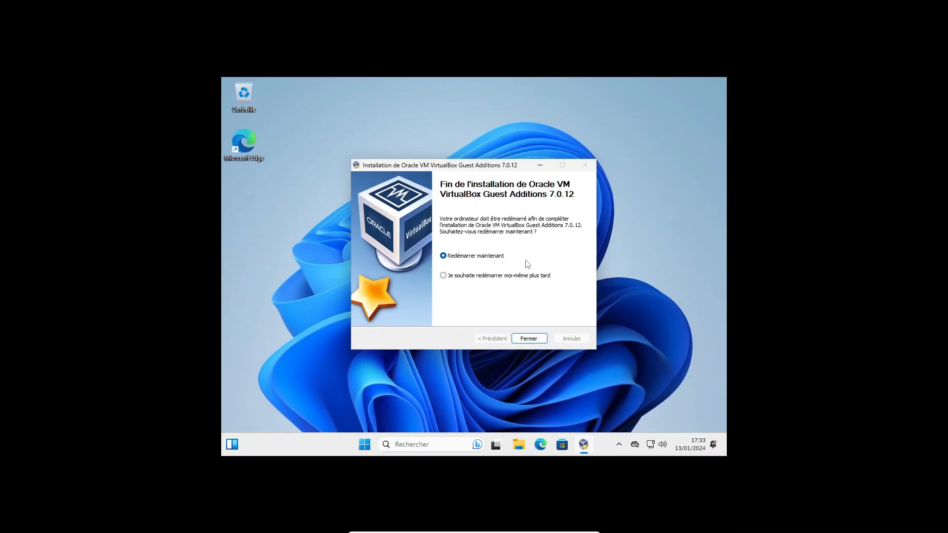
{"action": "left_click", "coordinate": [529, 339]}
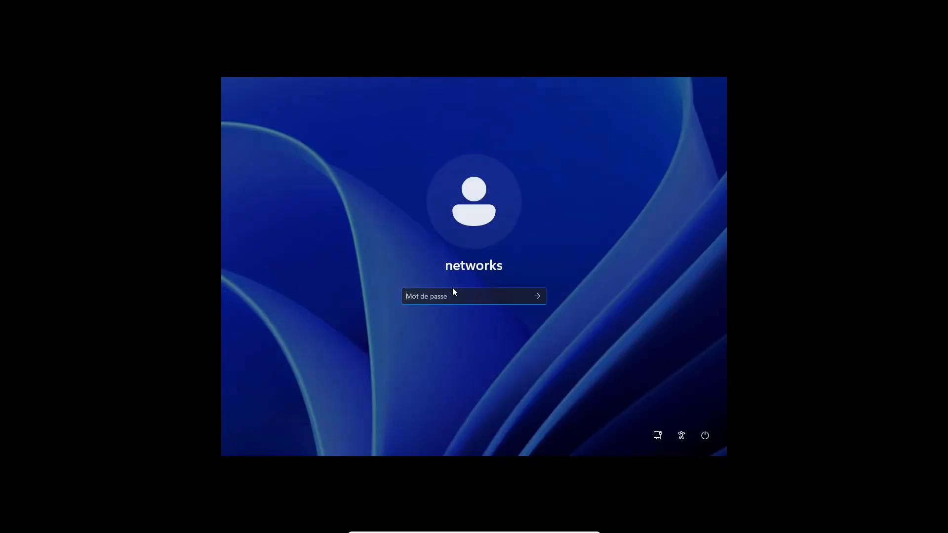
{"action": "type", "text": "•••••••••"}
{"action": "key", "text": "Return"}
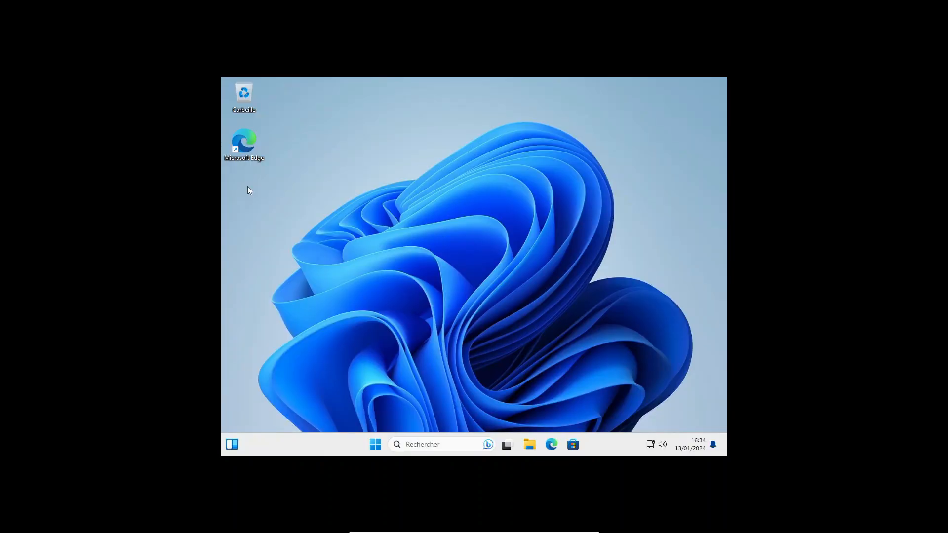
Step: Change the guest display resolution to 1400 × 1050 in Display settings and keep it
{"action": "key", "text": "shift+F10"}
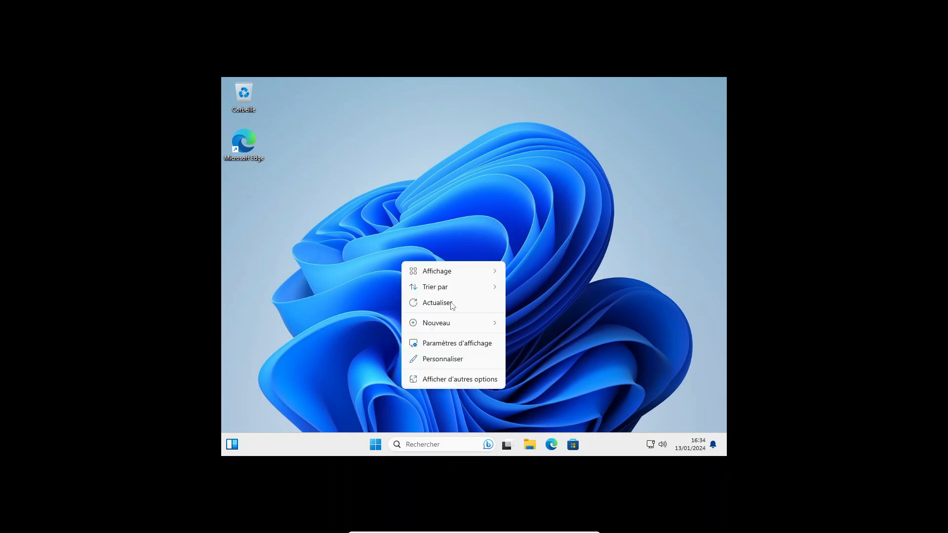
{"action": "left_click", "coordinate": [461, 348]}
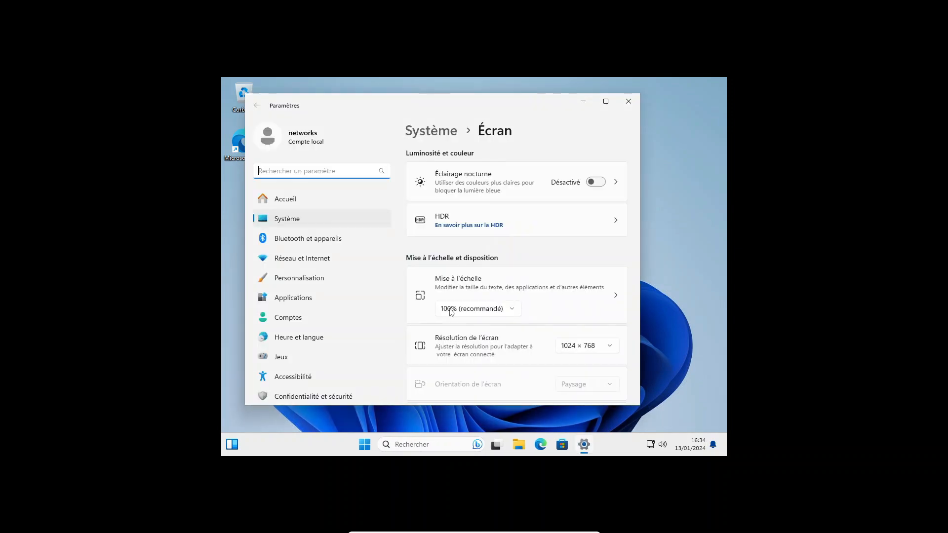
{"action": "left_click", "coordinate": [582, 349]}
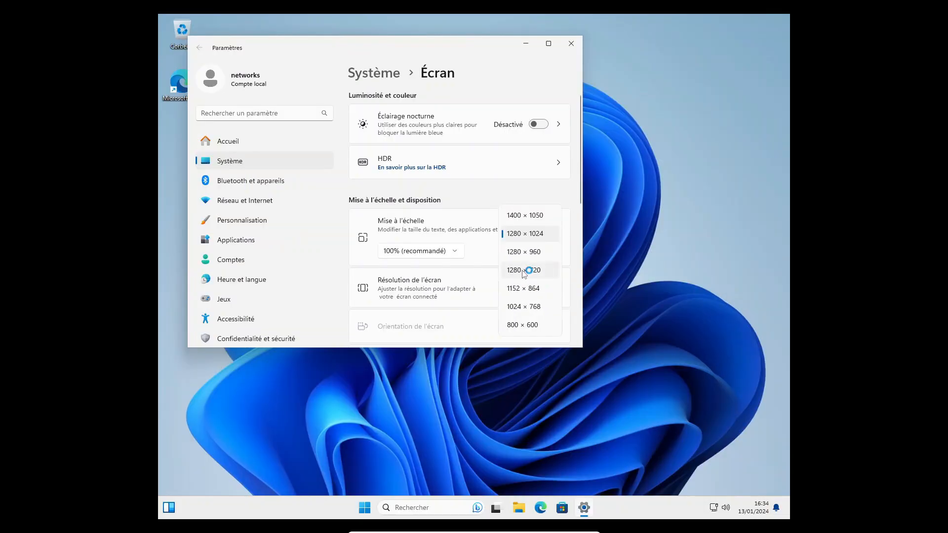
{"action": "left_click", "coordinate": [532, 217]}
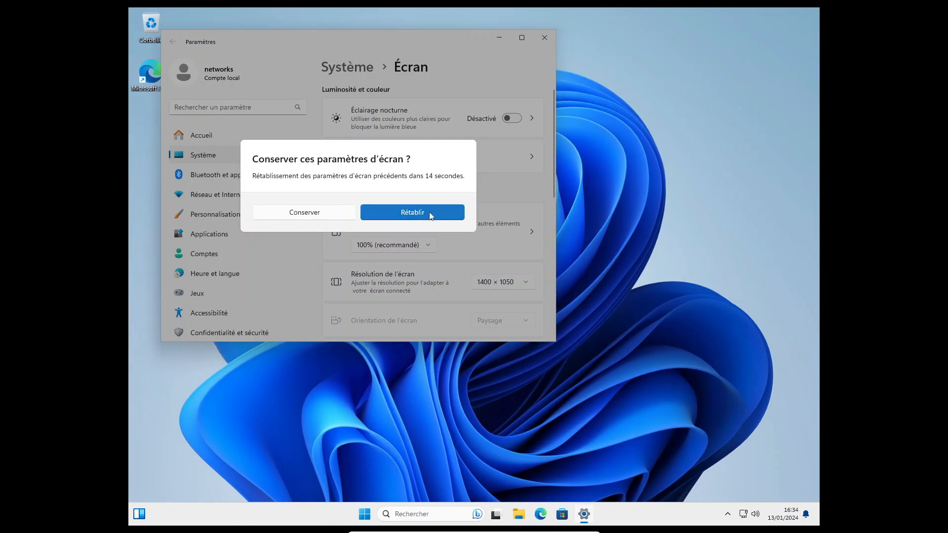
{"action": "left_click", "coordinate": [339, 213]}
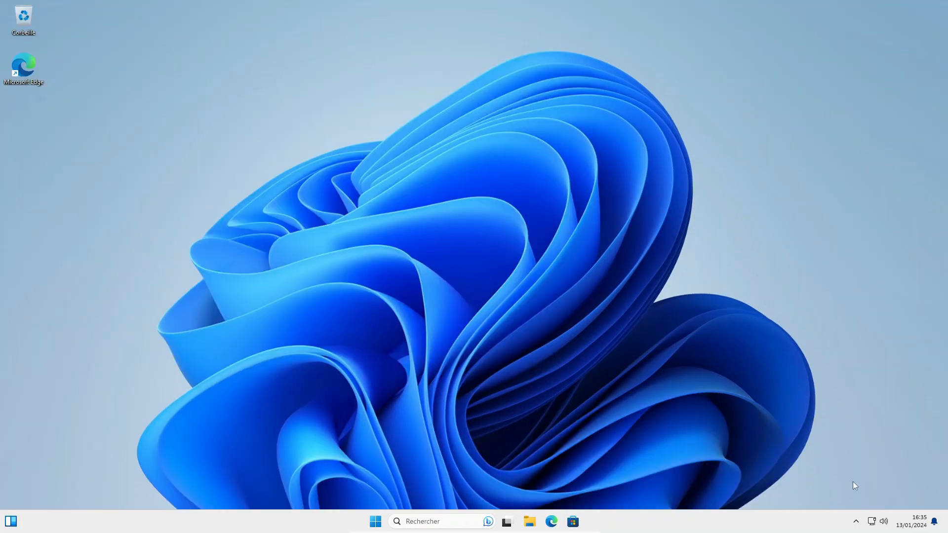
Step: Launch cmd from the Run dialog and run ipconfig /all, showing IPv4 10.0.2.15
{"action": "key", "text": "super+r"}
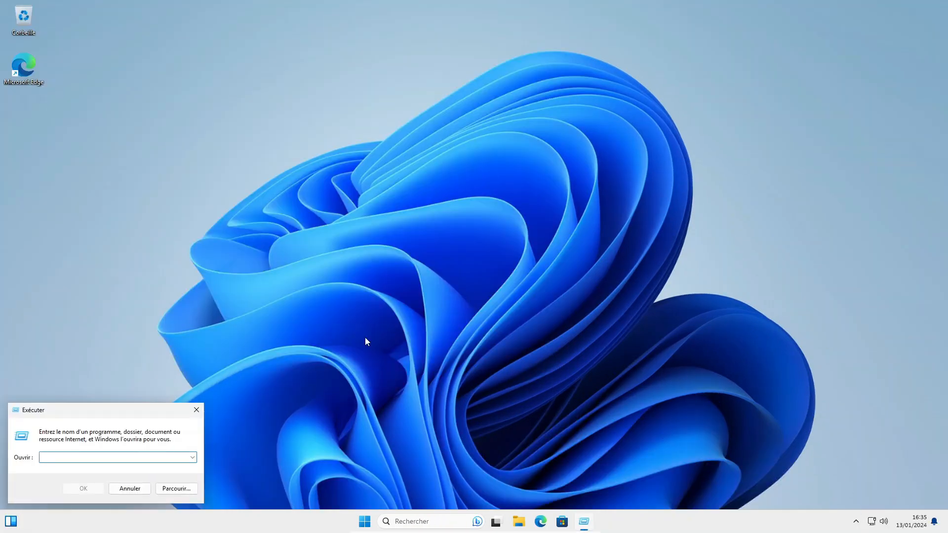
{"action": "type", "text": "cmd"}
{"action": "key", "text": "Return"}
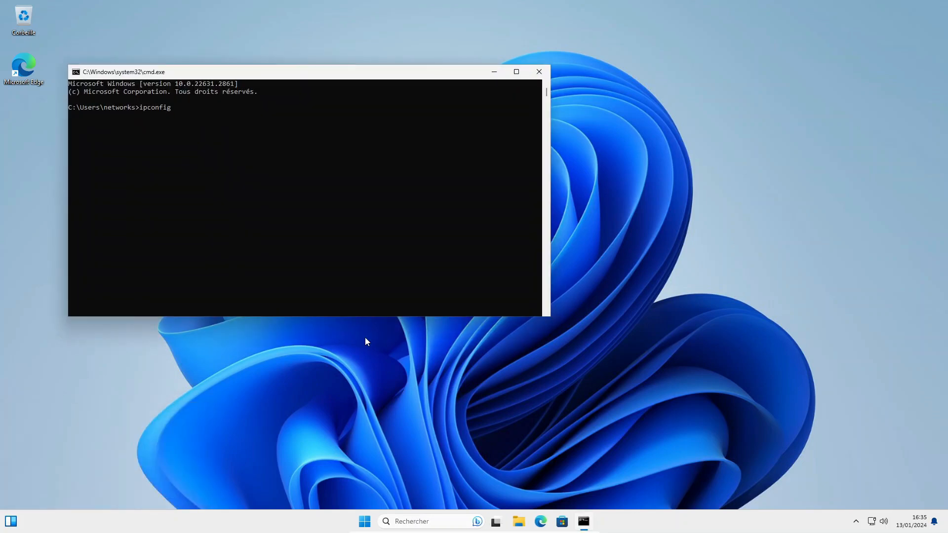
{"action": "type", "text": "ipconfig /all"}
{"action": "key", "text": "Return"}
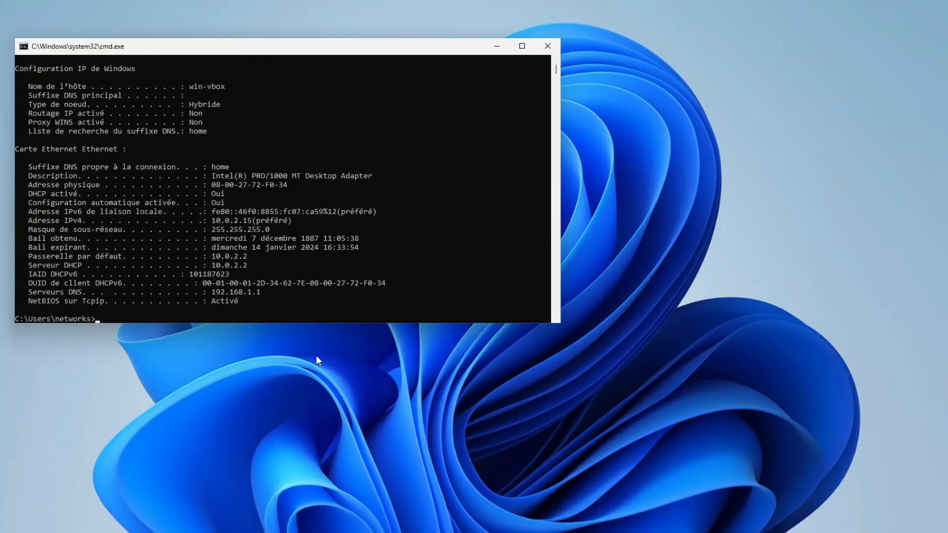
{"action": "left_click", "coordinate": [316, 355]}
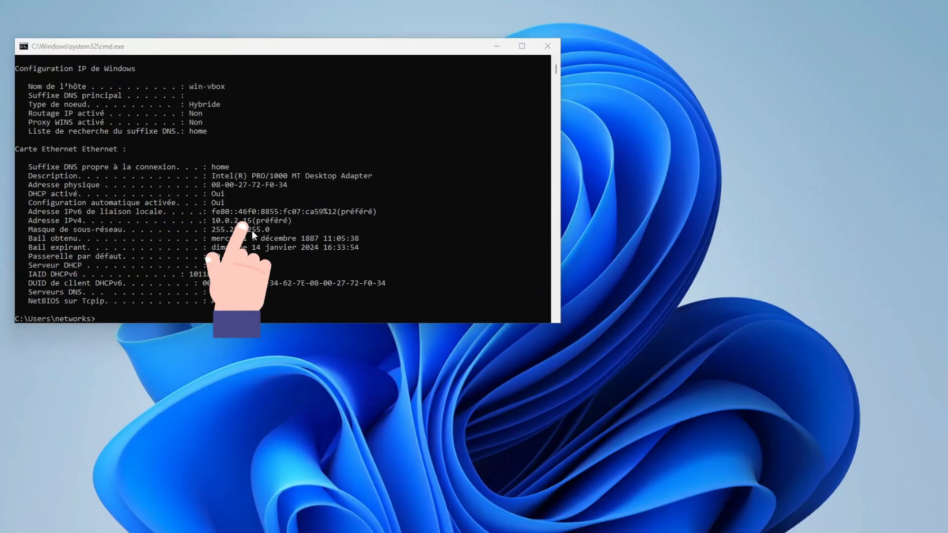
Step: Close Command Prompt and shut down the Windows 11 guest
{"action": "left_click", "coordinate": [547, 45]}
{"action": "key", "text": "super"}
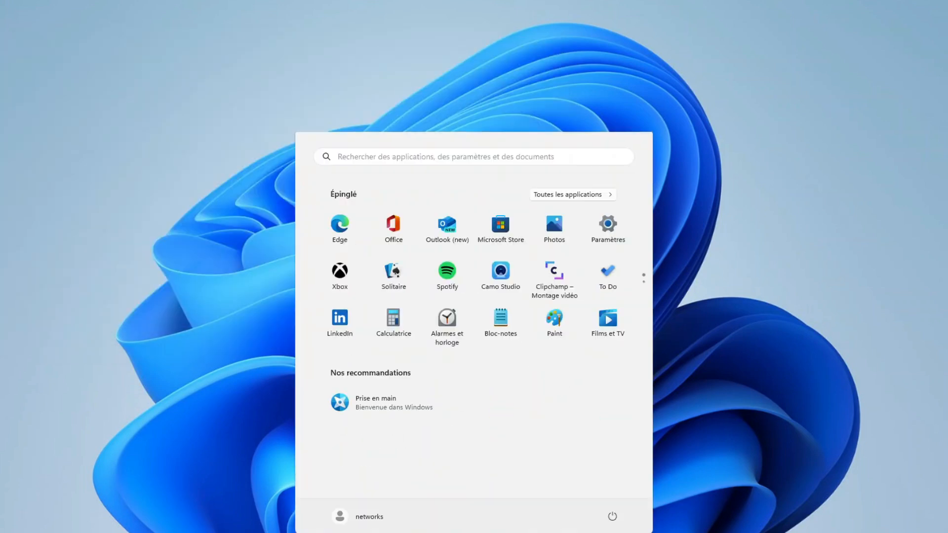
{"action": "left_click", "coordinate": [615, 517]}
{"action": "left_click", "coordinate": [606, 480]}
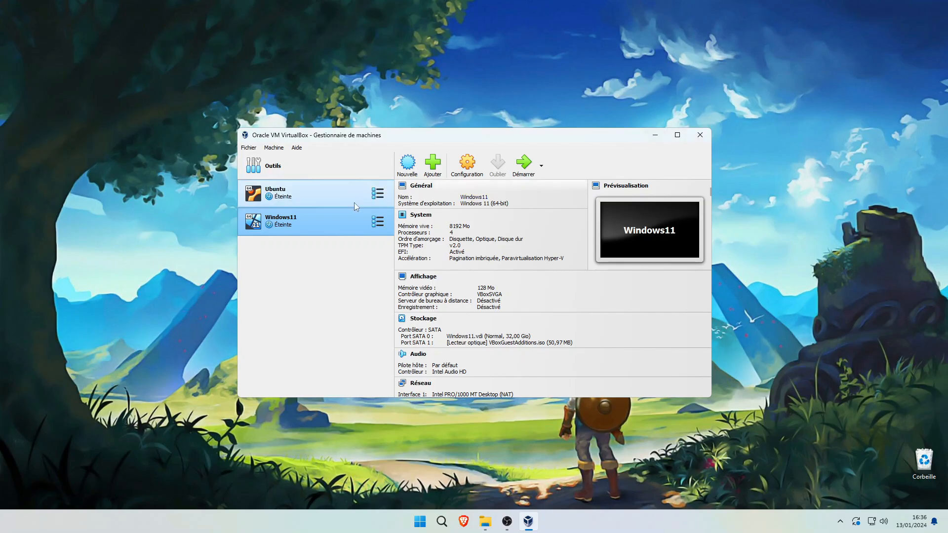
Step: Set the Windows11 VM's network adapter to Accès par pont (bridged)
{"action": "left_click", "coordinate": [465, 166]}
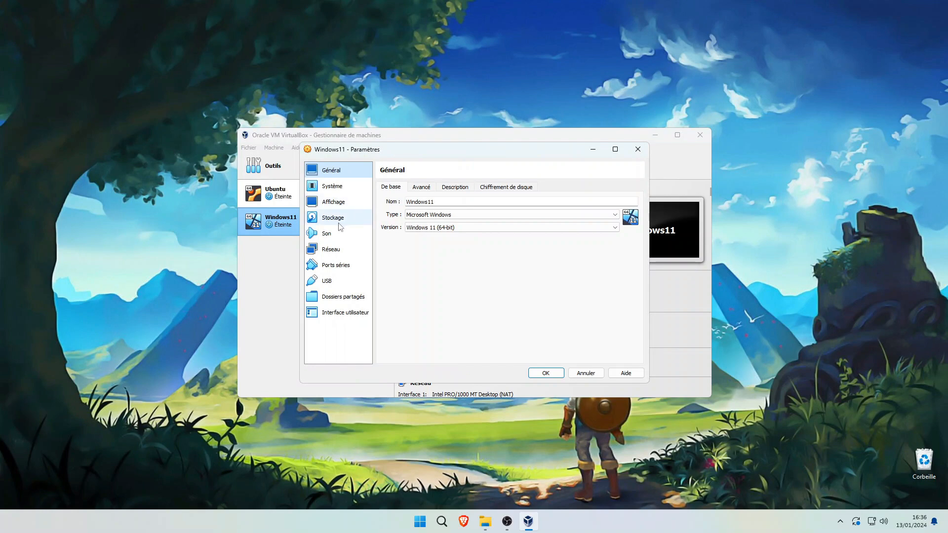
{"action": "left_click", "coordinate": [331, 250]}
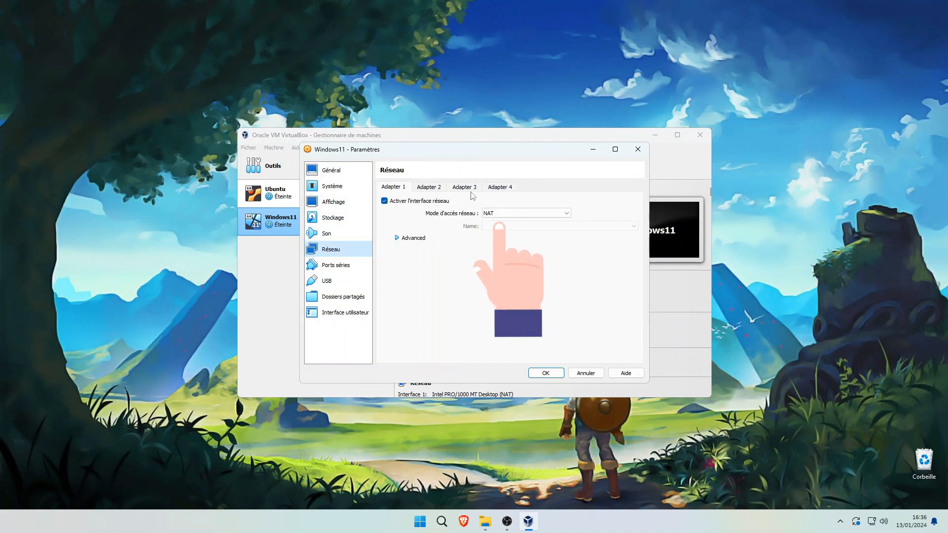
{"action": "left_click", "coordinate": [522, 213]}
{"action": "left_click", "coordinate": [525, 228]}
Step: Enable 3D acceleration, raise video memory to 256 MB, and save the settings
{"action": "left_click", "coordinate": [332, 203]}
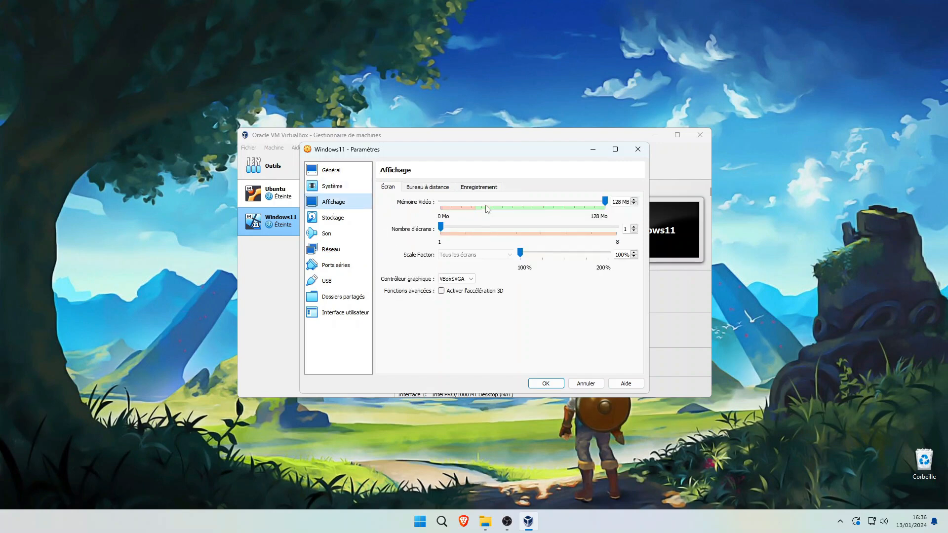
{"action": "left_click", "coordinate": [441, 291]}
{"action": "left_click_drag", "start_coordinate": [523, 201], "coordinate": [630, 198]}
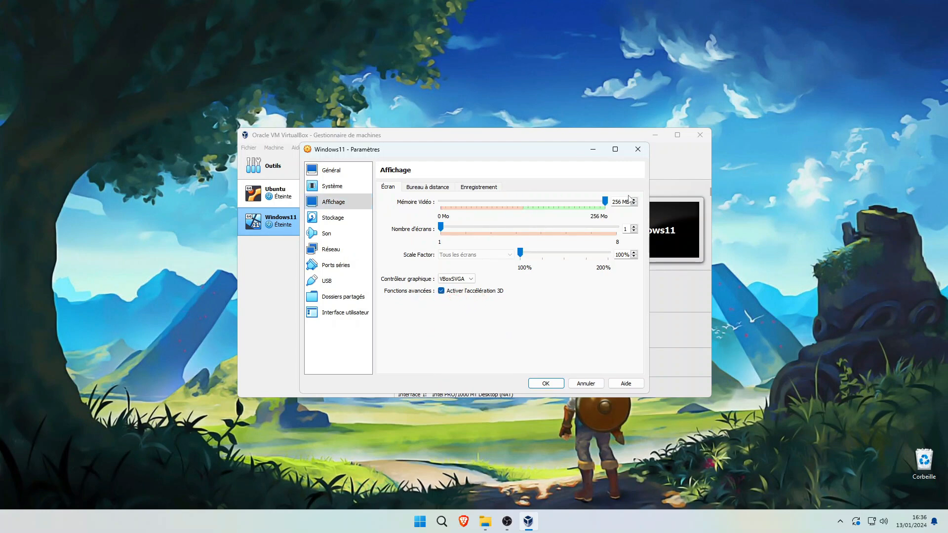
{"action": "left_click", "coordinate": [546, 383]}
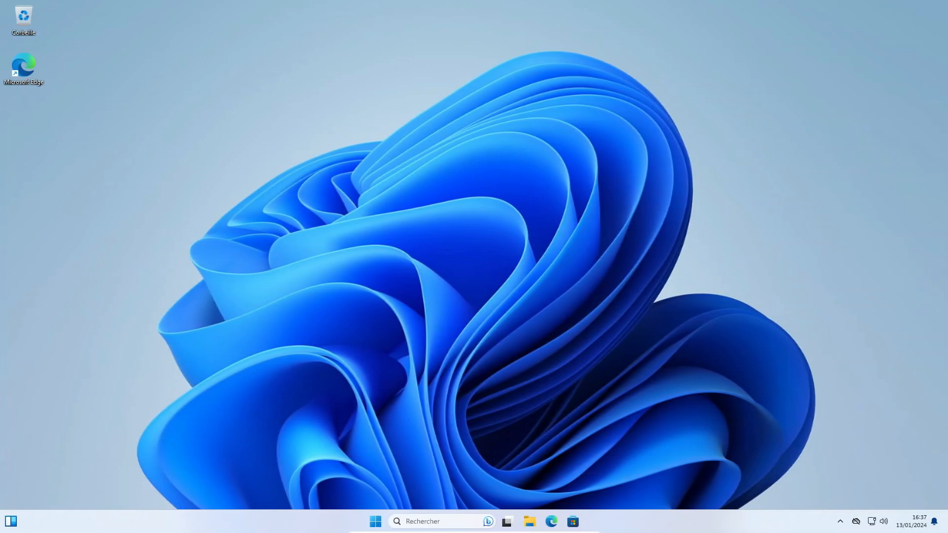
Step: Run ipconfig /all in cmd to confirm IPv4 192.168.1.49, then open File Explorer
{"action": "right_click", "coordinate": [375, 522]}
{"action": "left_click", "coordinate": [382, 464]}
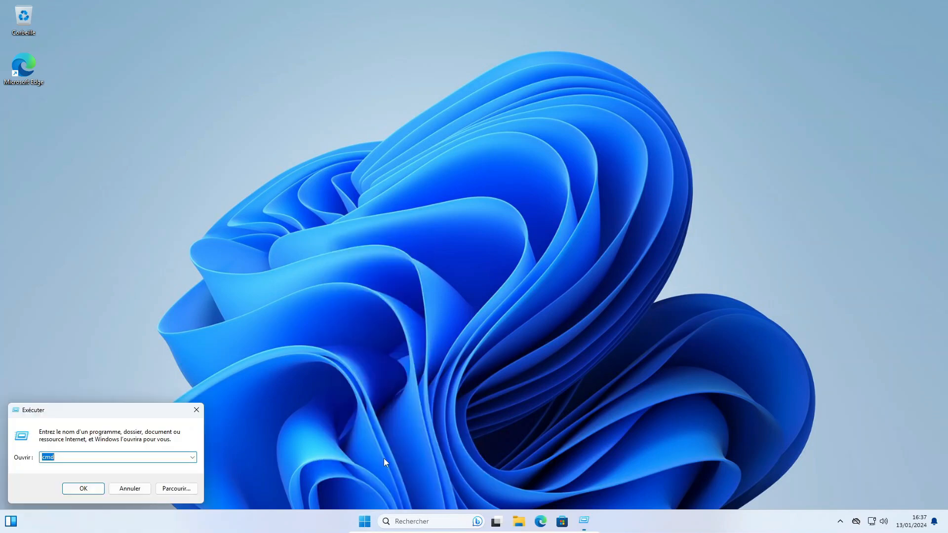
{"action": "type", "text": "cmd"}
{"action": "key", "text": "Return"}
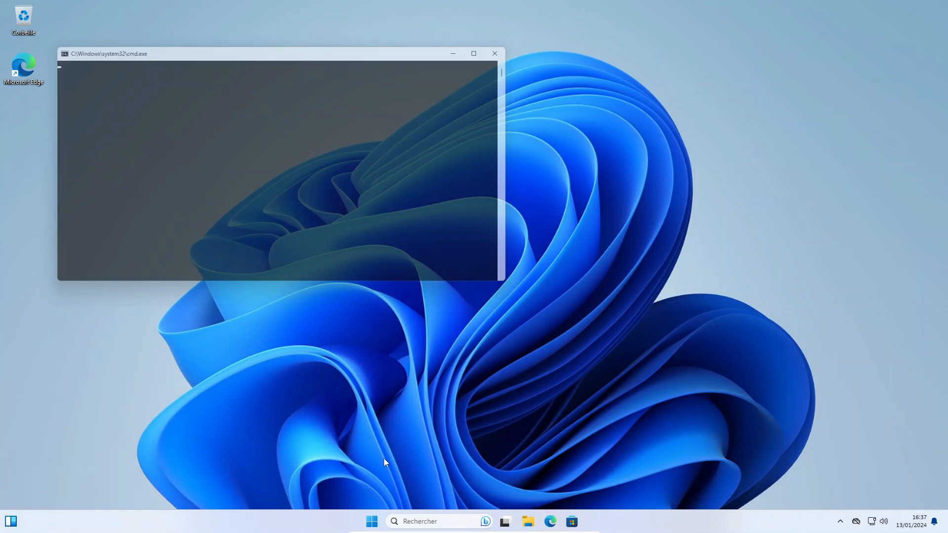
{"action": "type", "text": "ipconf"}
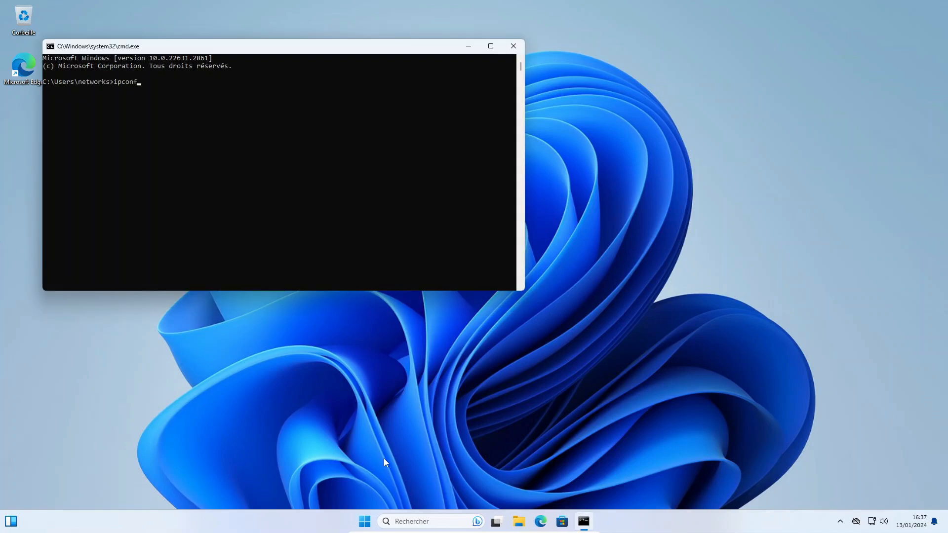
{"action": "type", "text": "ig /all"}
{"action": "key", "text": "Return"}
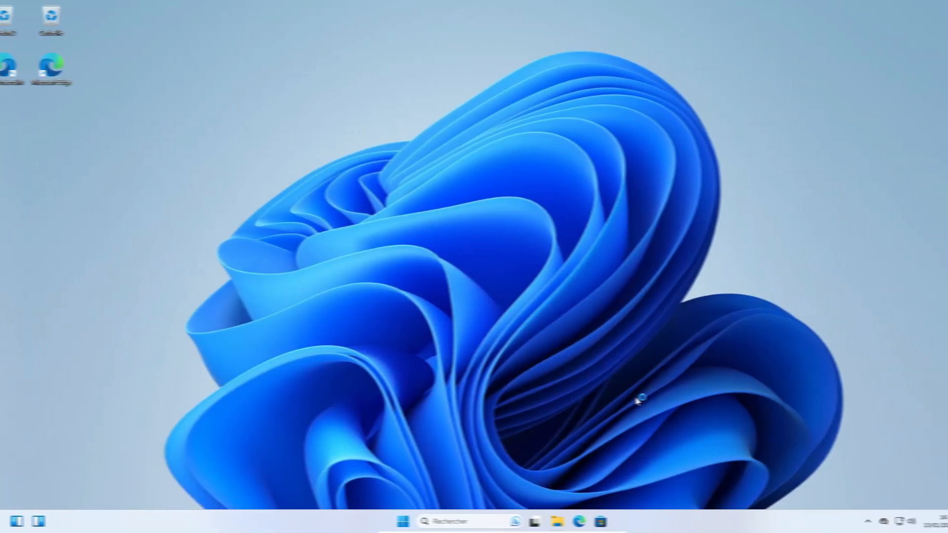
{"action": "key", "text": "super+e"}
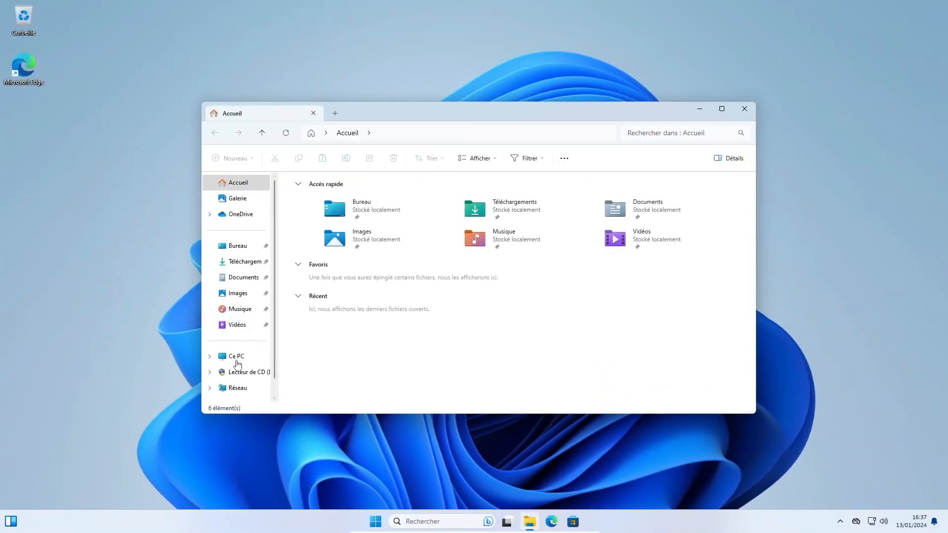
{"action": "left_click", "coordinate": [233, 389]}
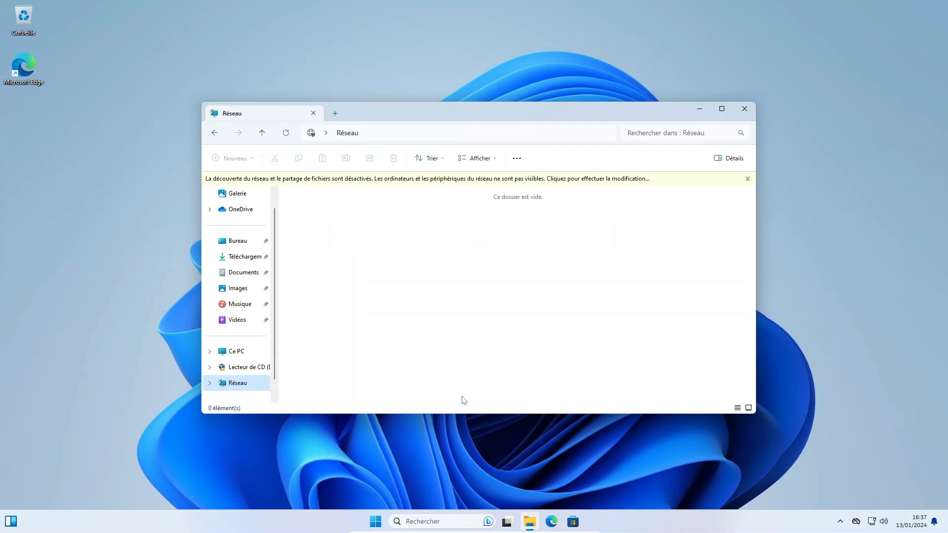
{"action": "left_click", "coordinate": [465, 184]}
{"action": "left_click", "coordinate": [478, 187]}
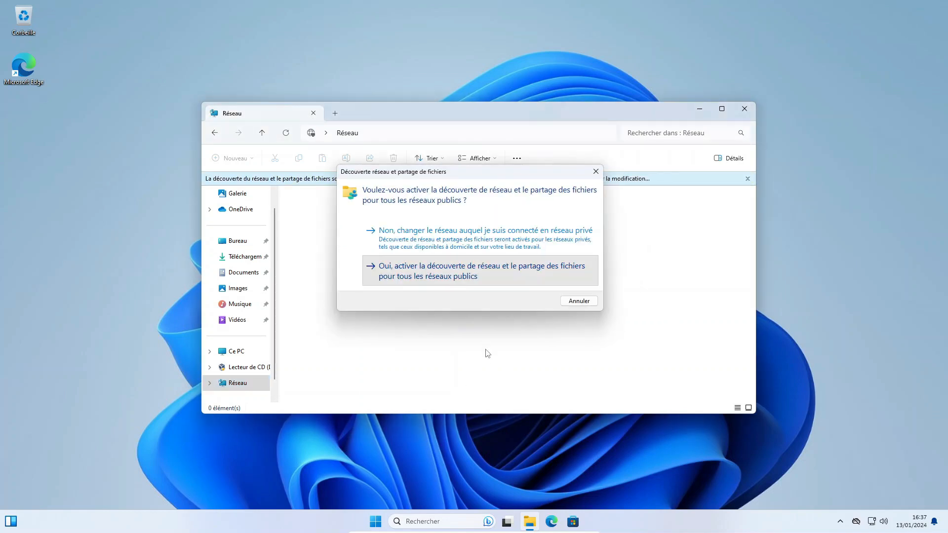
{"action": "key", "text": "Escape"}
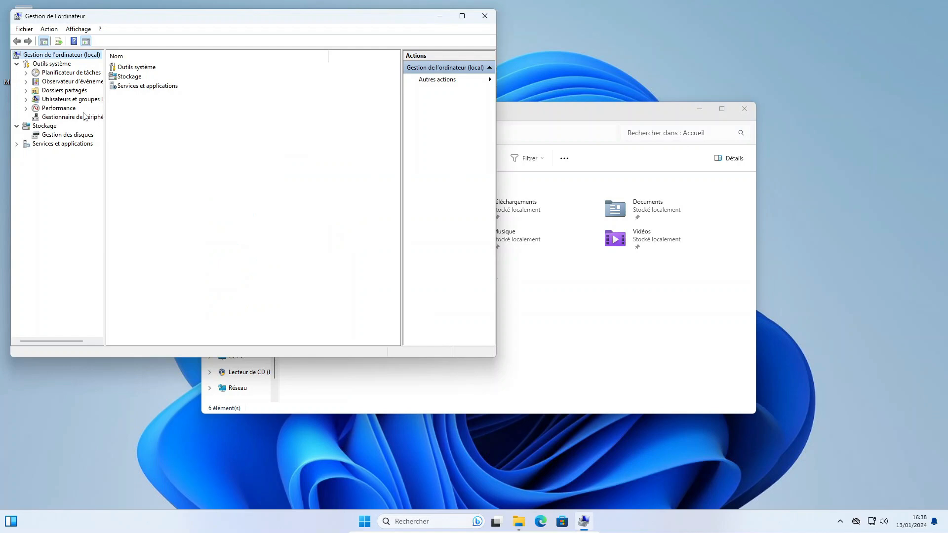
Step: Check Device Manager's display and network adapters, including the Intel PRO/1000 MT Desktop Adapter
{"action": "left_click", "coordinate": [99, 118]}
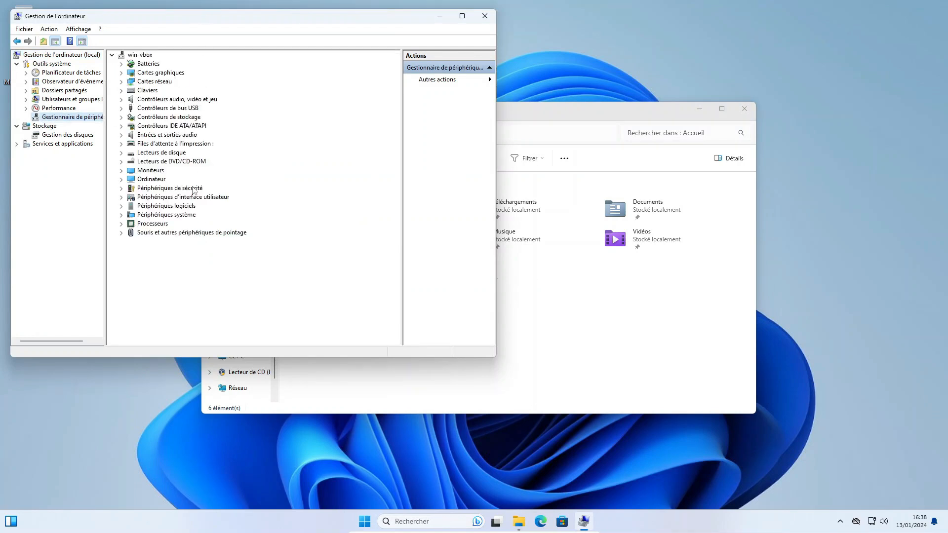
{"action": "double_click", "coordinate": [173, 73]}
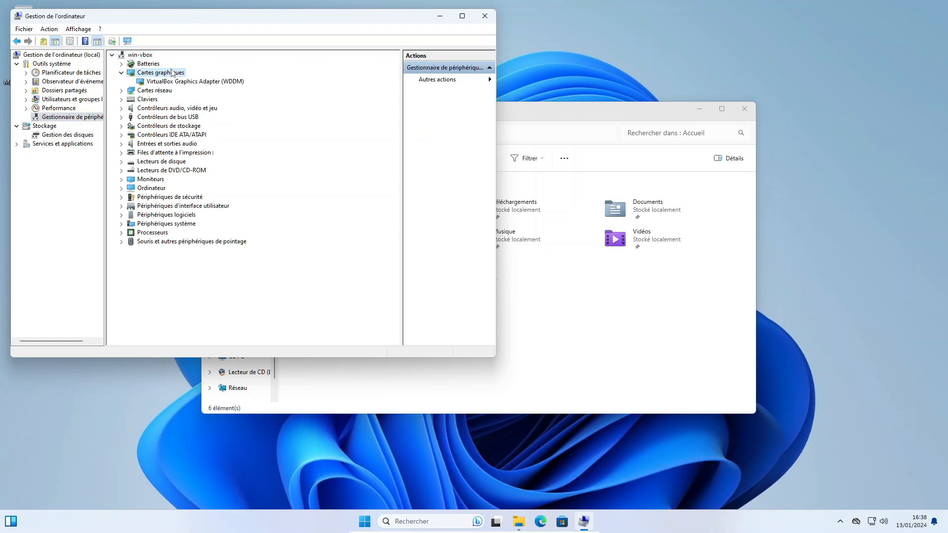
{"action": "double_click", "coordinate": [172, 74]}
{"action": "double_click", "coordinate": [166, 82]}
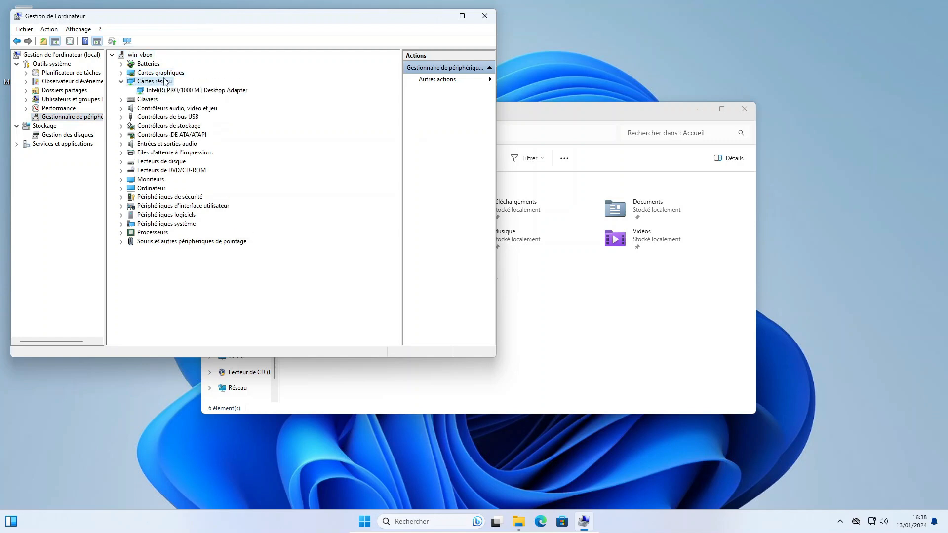
{"action": "double_click", "coordinate": [166, 82]}
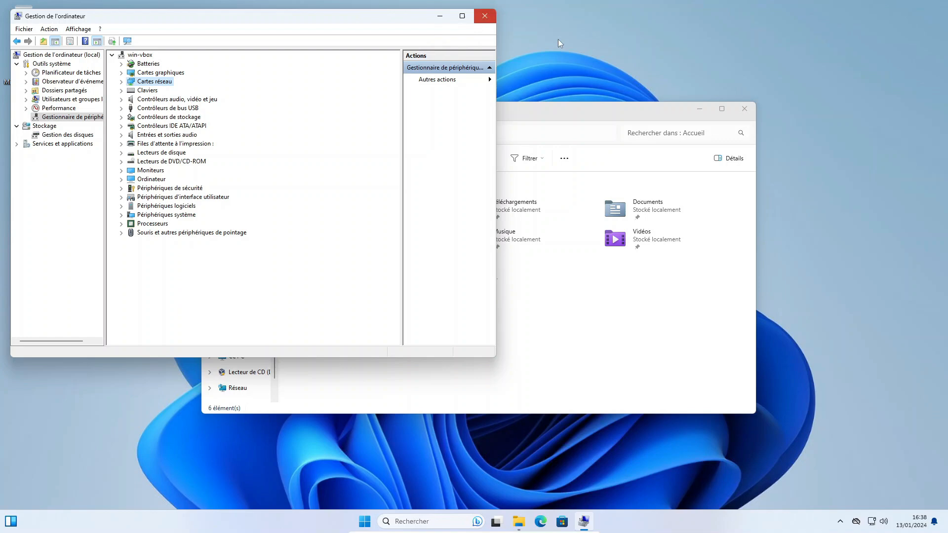
Step: Close Computer Management and File Explorer, then shut down the Windows 11 guest
{"action": "left_click", "coordinate": [485, 16]}
{"action": "left_click", "coordinate": [744, 109]}
{"action": "left_click", "coordinate": [381, 525]}
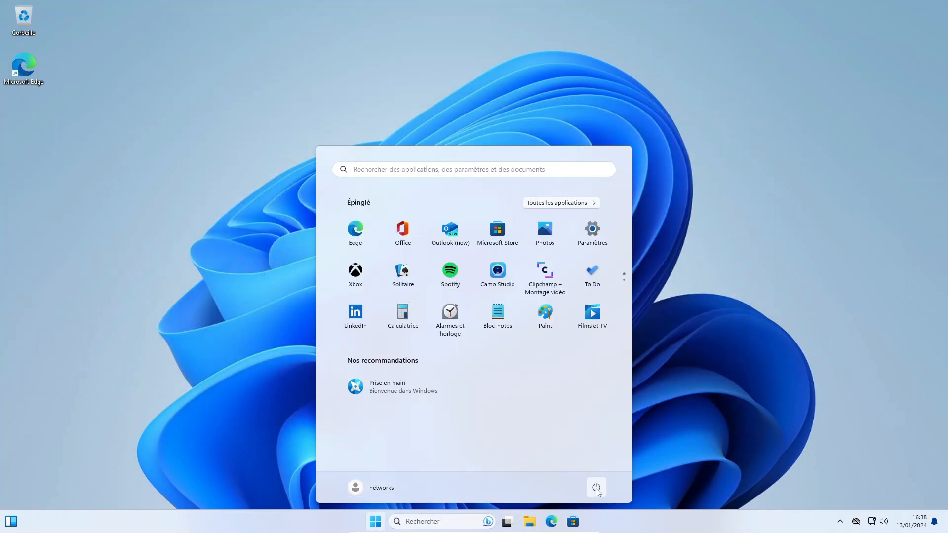
{"action": "left_click", "coordinate": [597, 489]}
{"action": "left_click", "coordinate": [581, 451]}
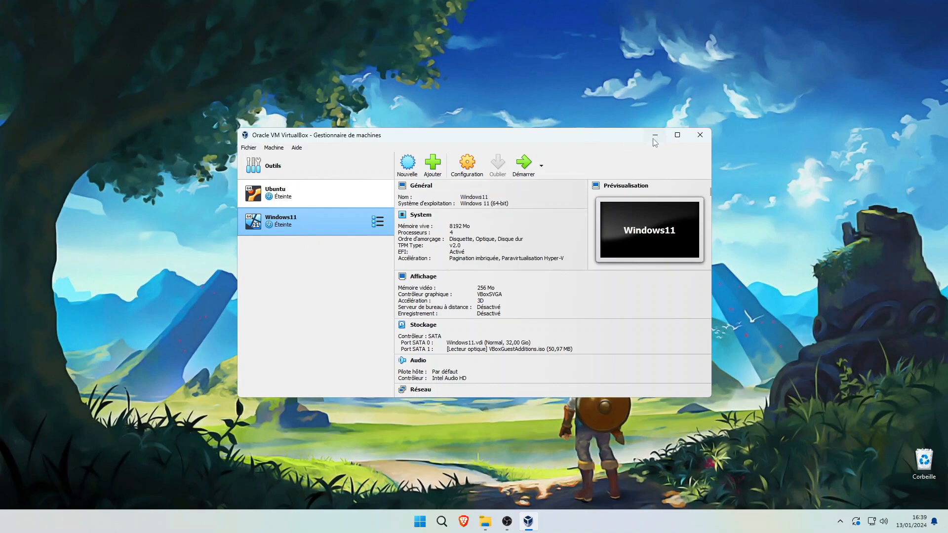
Step: Close the VirtualBox manager, then reopen the Windows11 VM's settings at its network page
{"action": "left_click", "coordinate": [703, 136]}
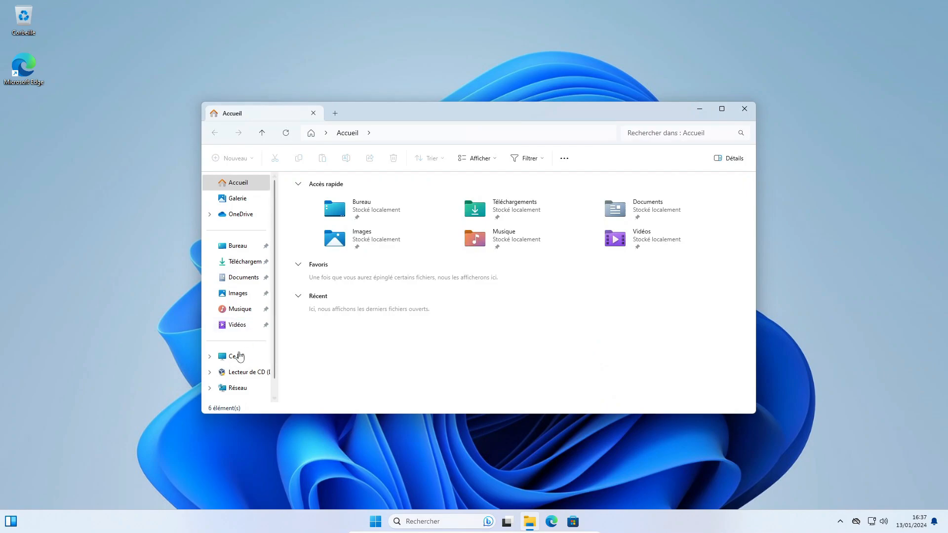
{"action": "left_click", "coordinate": [228, 390]}
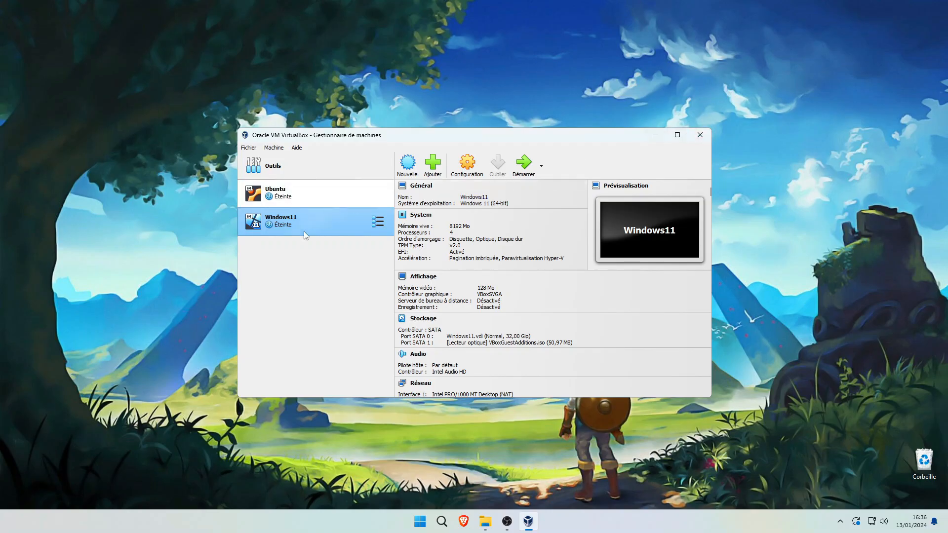
{"action": "left_click", "coordinate": [464, 168]}
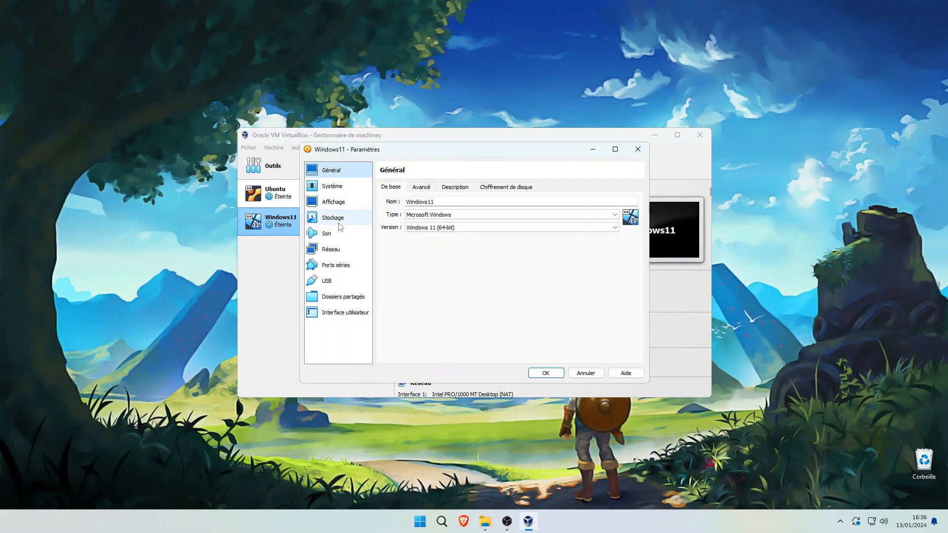
{"action": "left_click", "coordinate": [339, 251]}
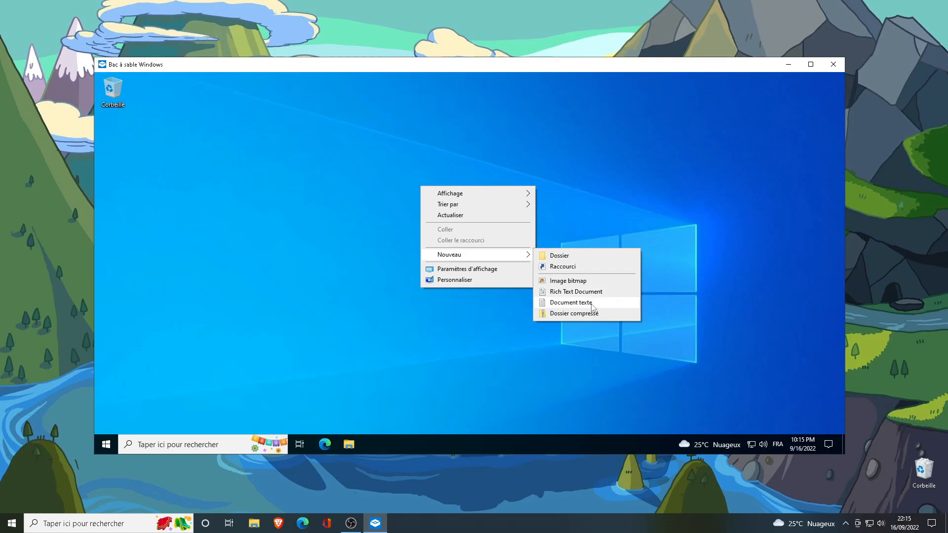
Step: Create a text document named test on the Sandbox desktop and type 'salut !' into it
{"action": "left_click", "coordinate": [572, 304]}
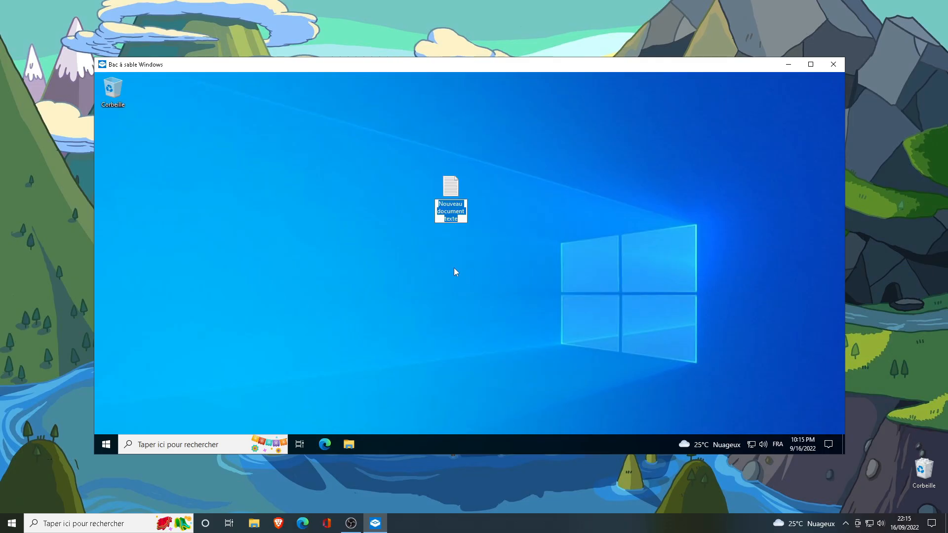
{"action": "type", "text": "test"}
{"action": "key", "text": "Return"}
{"action": "type", "text": "salut !"}
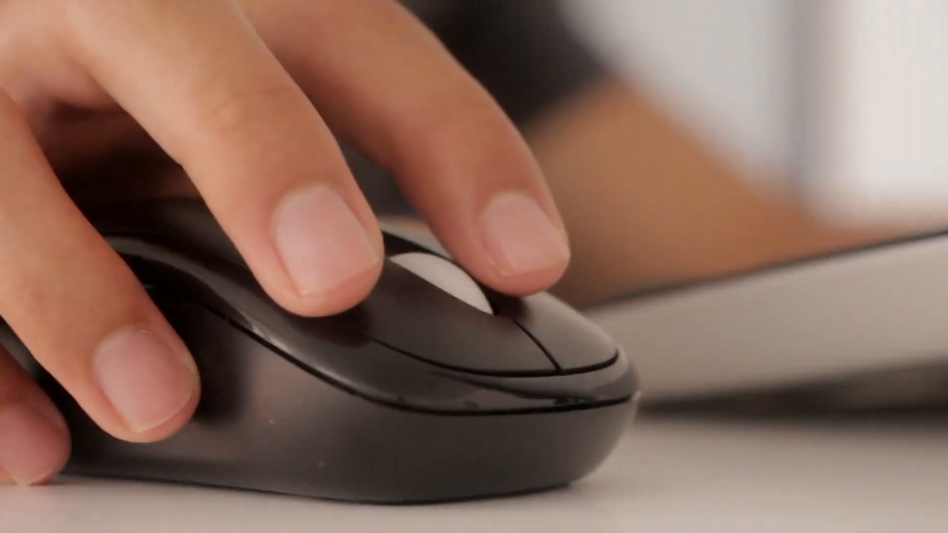